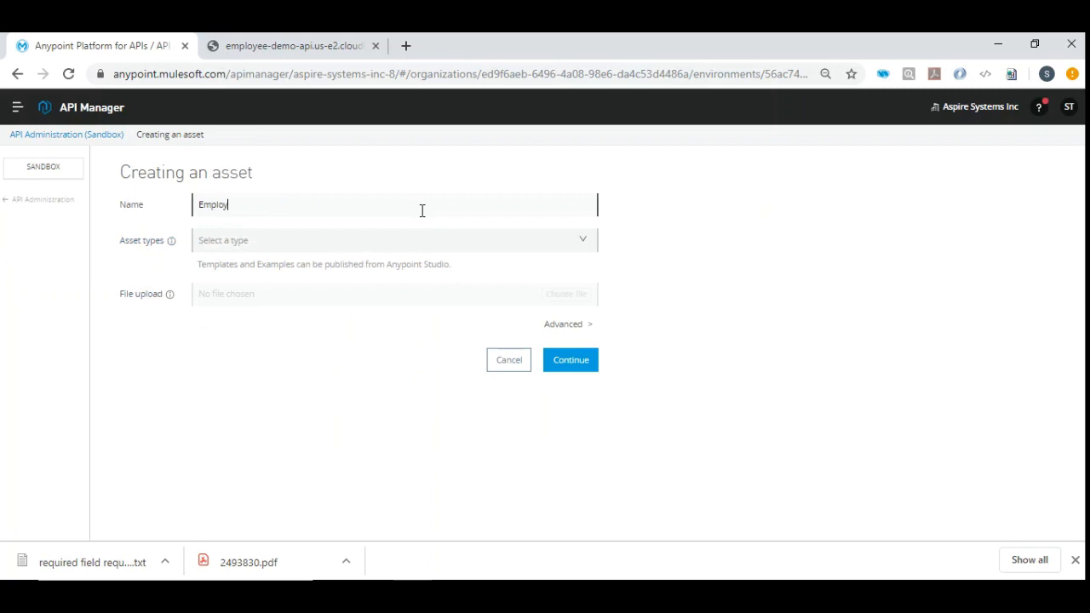
Name the new asset Employee-API, set its asset type to HTTP API, and continue to the endpoint configuration
{"action": "left_click", "coordinate": [329, 240]}
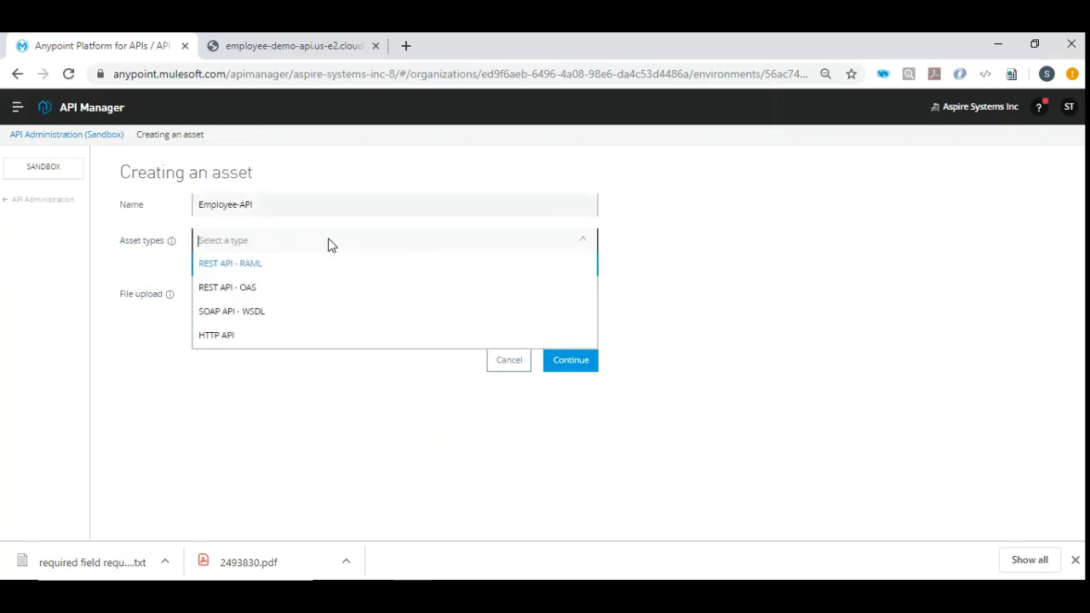
{"action": "left_click", "coordinate": [244, 341]}
{"action": "left_click", "coordinate": [555, 294]}
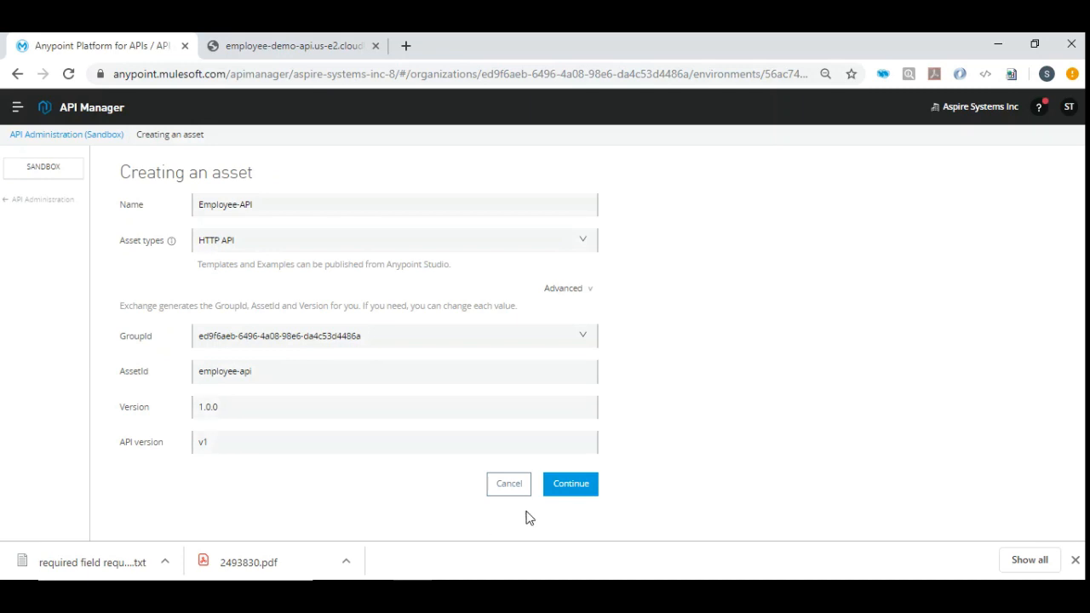
{"action": "left_click", "coordinate": [565, 497]}
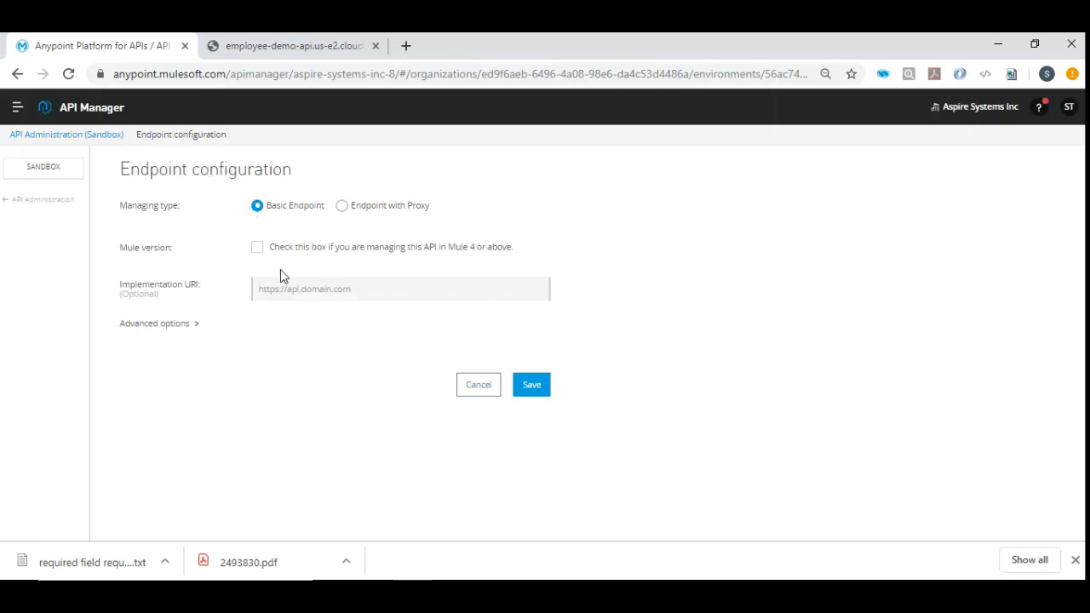
{"action": "left_click", "coordinate": [269, 57]}
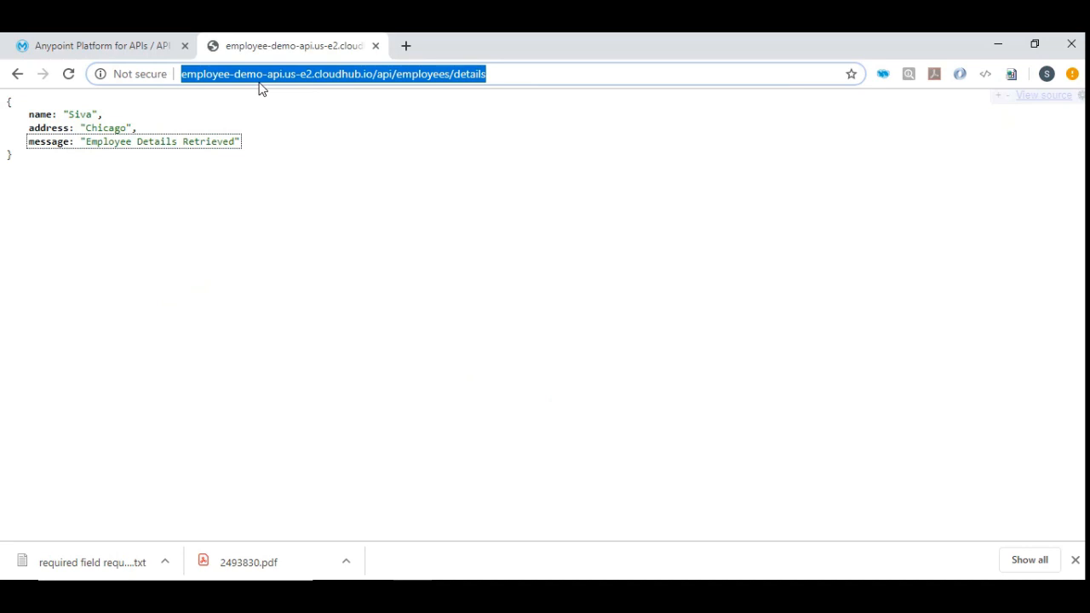
{"action": "left_click", "coordinate": [106, 47]}
{"action": "left_click", "coordinate": [366, 289]}
{"action": "type", "text": "http://employee-demo-api.us-e2.cloudhub.io/api/employees/details"}
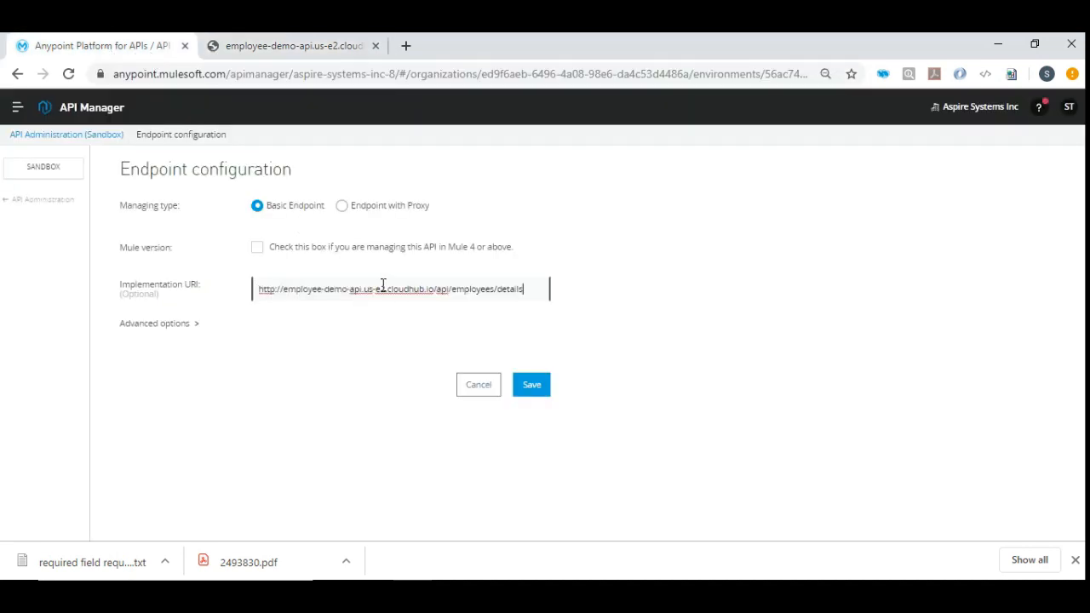
Give the API instance the label Employee-API in the advanced options and save the endpoint configuration
{"action": "left_click", "coordinate": [189, 328]}
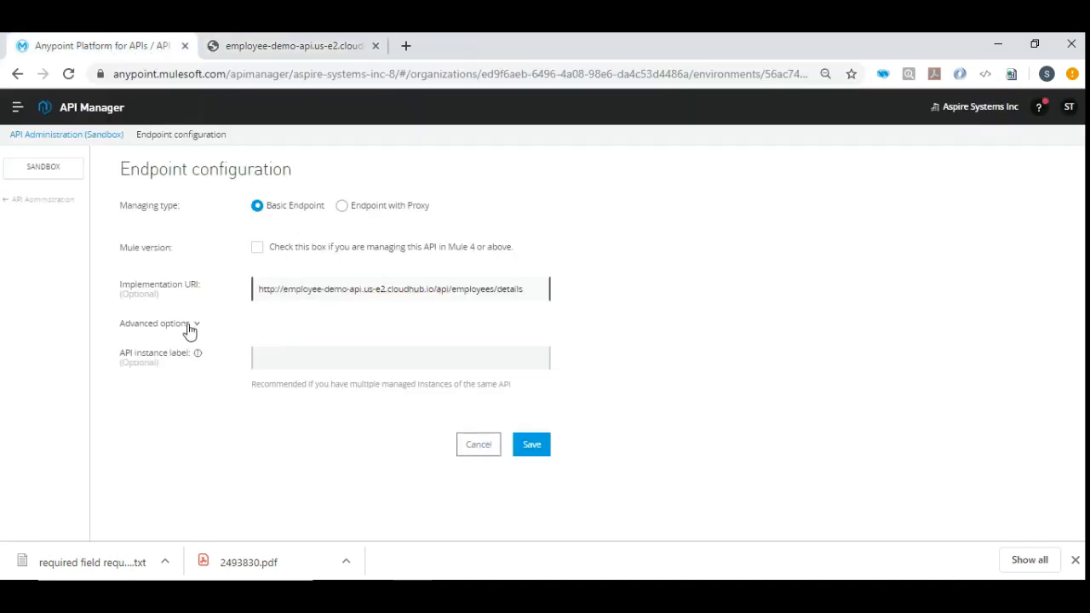
{"action": "left_click", "coordinate": [283, 349]}
{"action": "type", "text": "Employee-API"}
{"action": "left_click", "coordinate": [528, 450]}
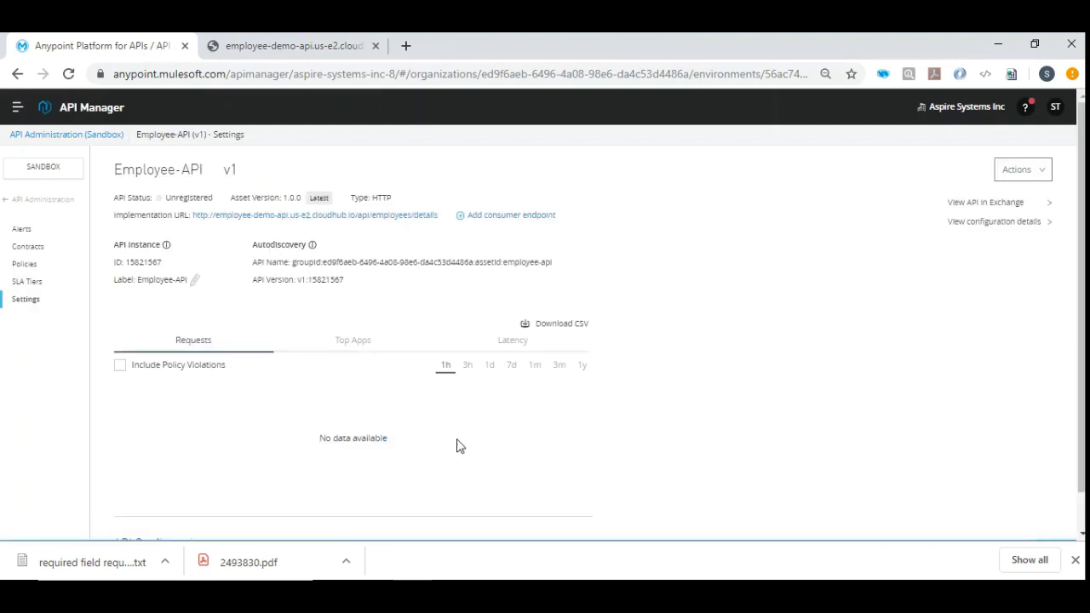
Examine the instance ID, label and API status of Employee-API
{"action": "double_click", "coordinate": [138, 265]}
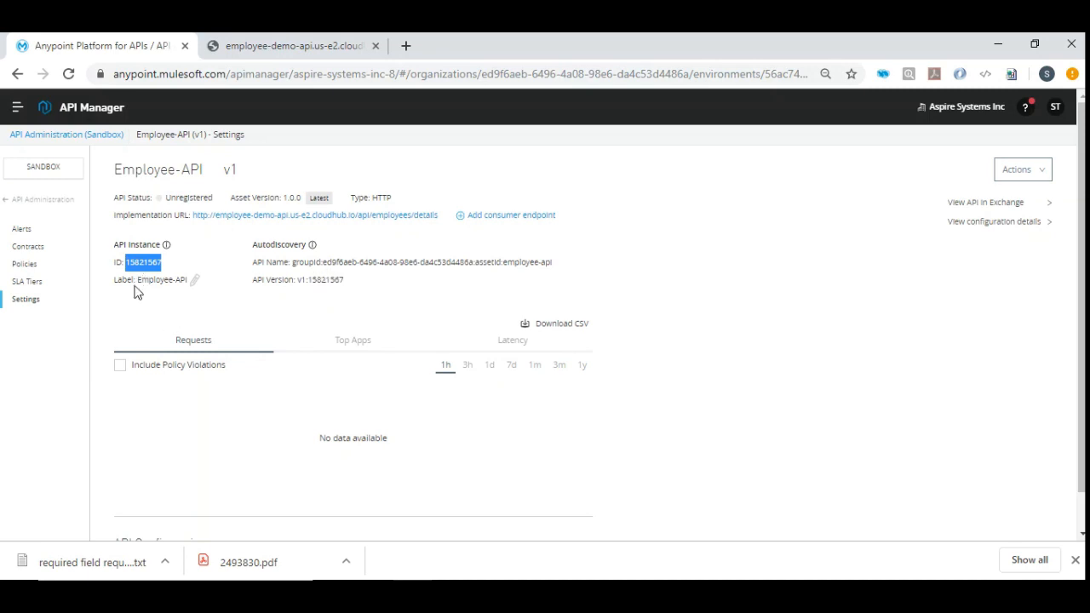
{"action": "left_click_drag", "start_coordinate": [137, 279], "coordinate": [187, 281]}
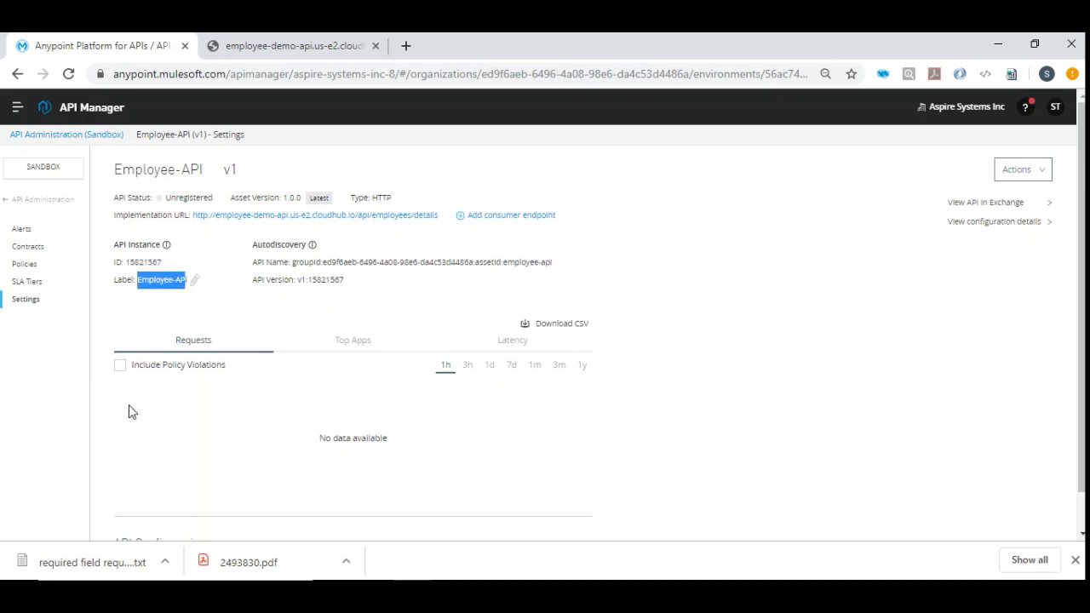
{"action": "left_click", "coordinate": [94, 418]}
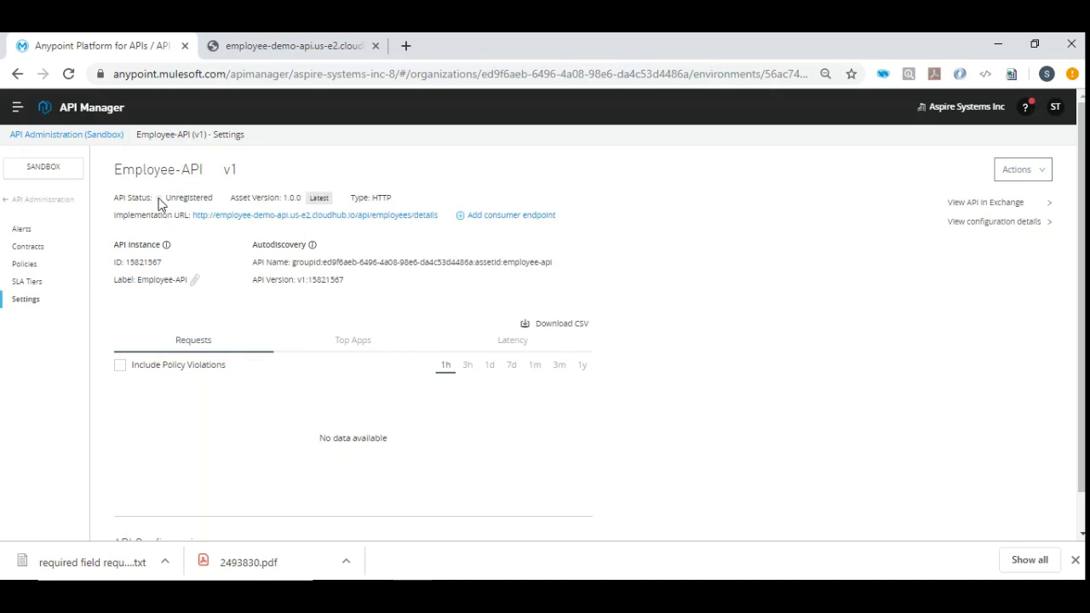
{"action": "left_click_drag", "start_coordinate": [161, 197], "coordinate": [215, 199]}
{"action": "left_click", "coordinate": [204, 198]}
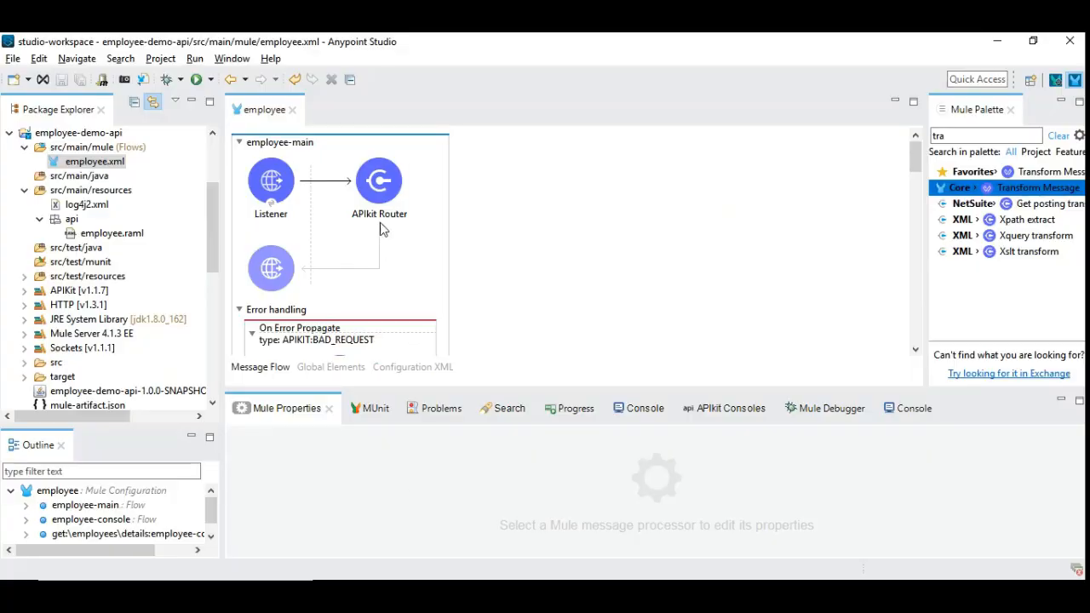
In Anypoint Studio, create an API Autodiscovery global element in the employee configuration
{"action": "left_click", "coordinate": [320, 367]}
{"action": "left_click", "coordinate": [849, 173]}
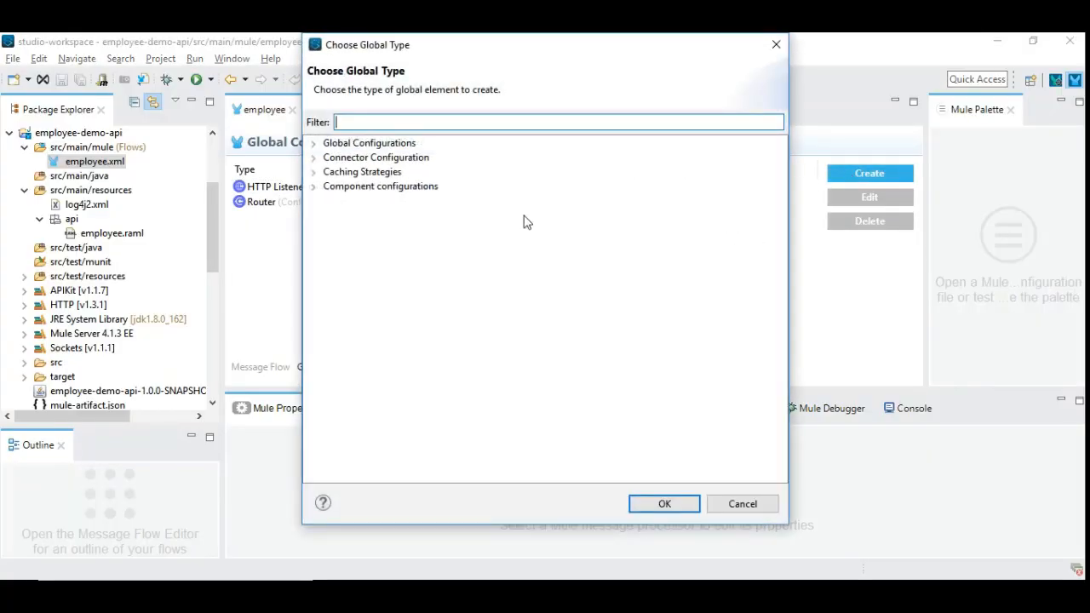
{"action": "type", "text": "auto"}
{"action": "left_click", "coordinate": [385, 159]}
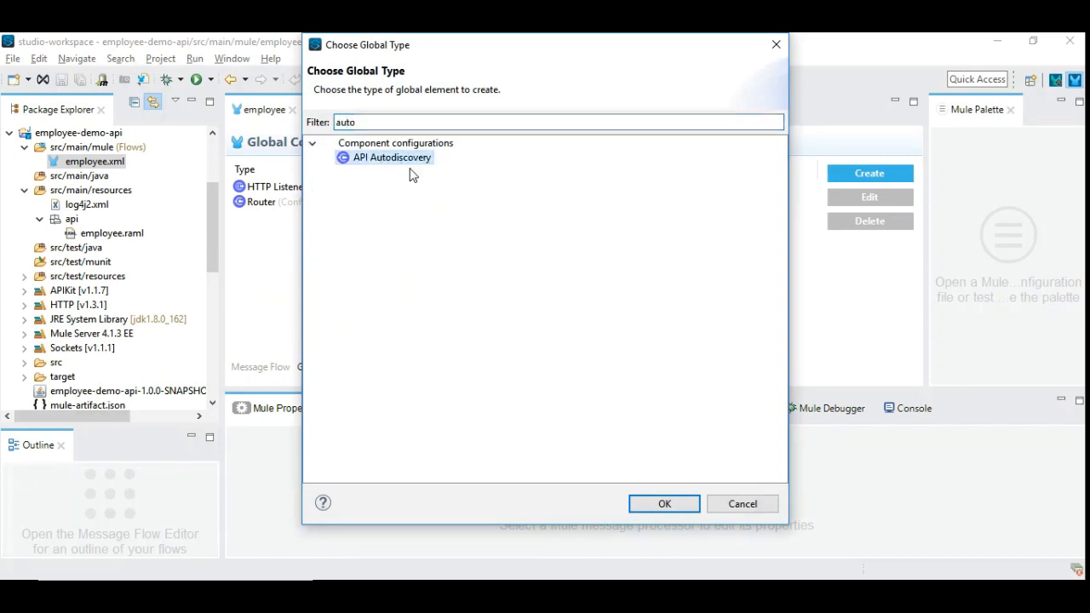
{"action": "left_click", "coordinate": [664, 504]}
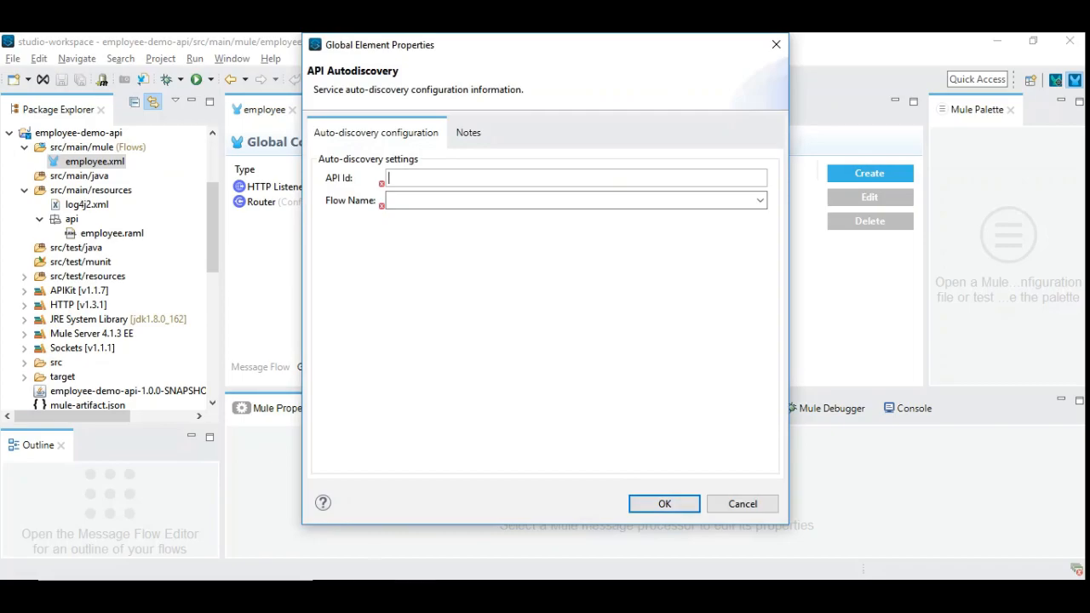
Copy the Employee-API instance ID 15821567 from API Manager into the autodiscovery element's API Id and confirm the element
{"action": "key", "text": "alt+Tab"}
{"action": "double_click", "coordinate": [144, 263]}
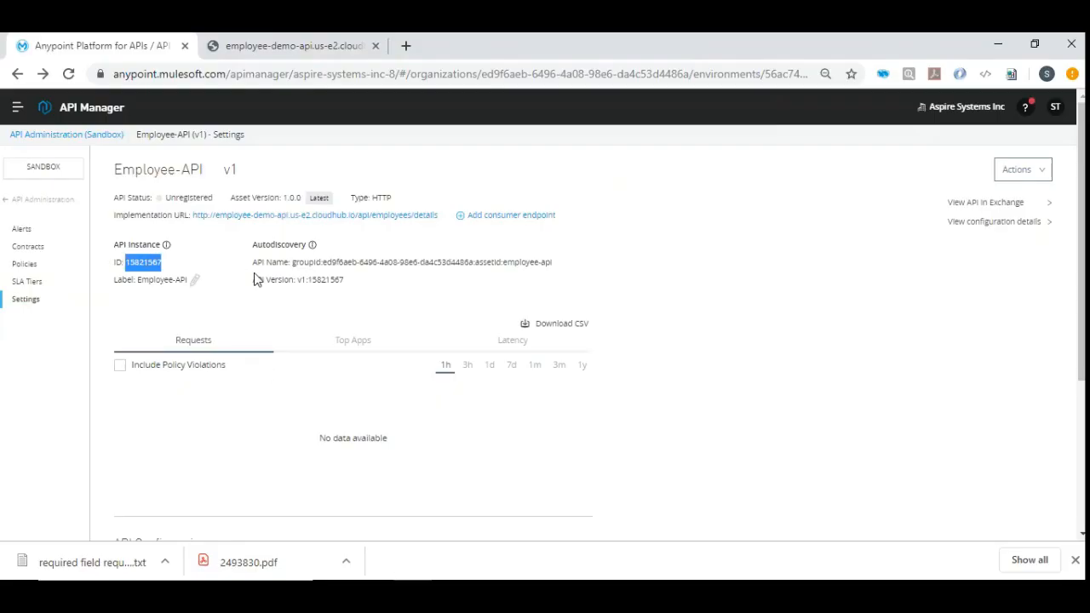
{"action": "key", "text": "ctrl+c"}
{"action": "key", "text": "alt+Tab"}
{"action": "key", "text": "ctrl+v"}
{"action": "left_click", "coordinate": [399, 201]}
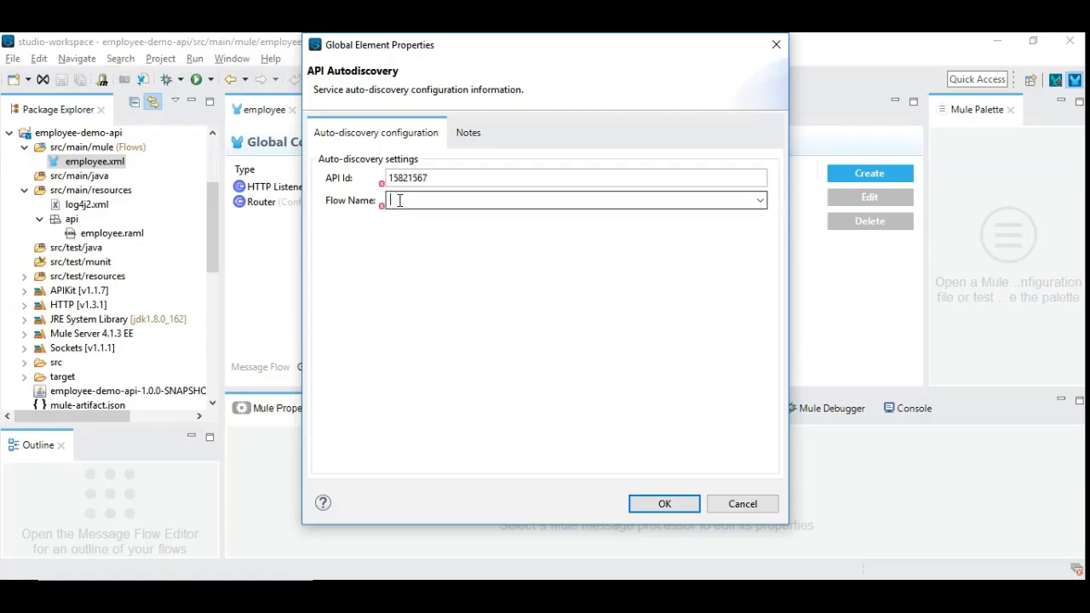
{"action": "key", "text": "alt+Tab"}
{"action": "key", "text": "alt+Tab"}
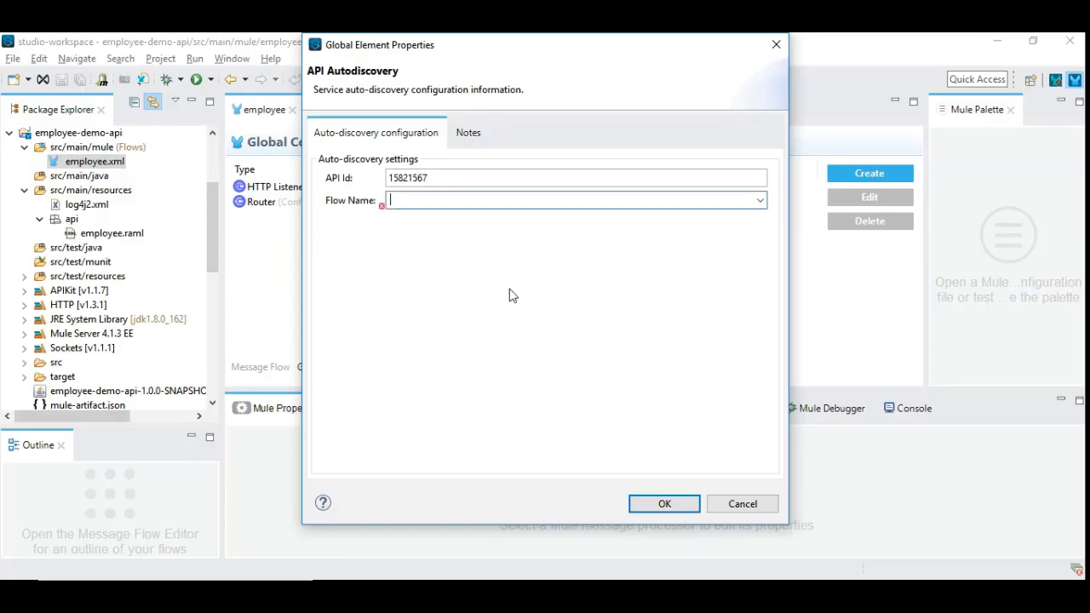
{"action": "left_click", "coordinate": [663, 503]}
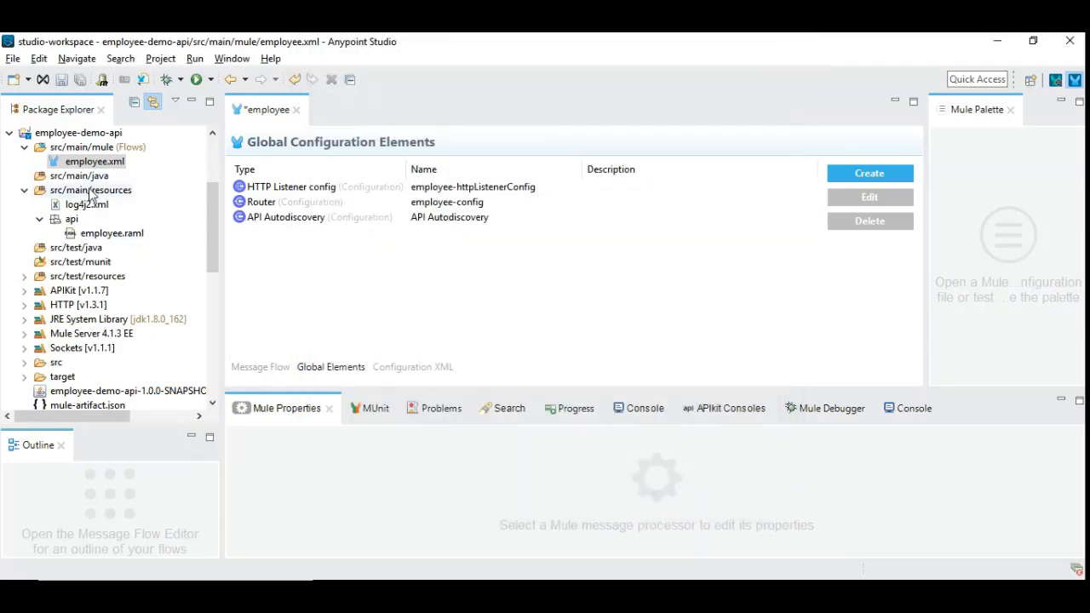
Examine the employee message flows and configuration XML for the flow that autodiscovery should reference
{"action": "double_click", "coordinate": [98, 164]}
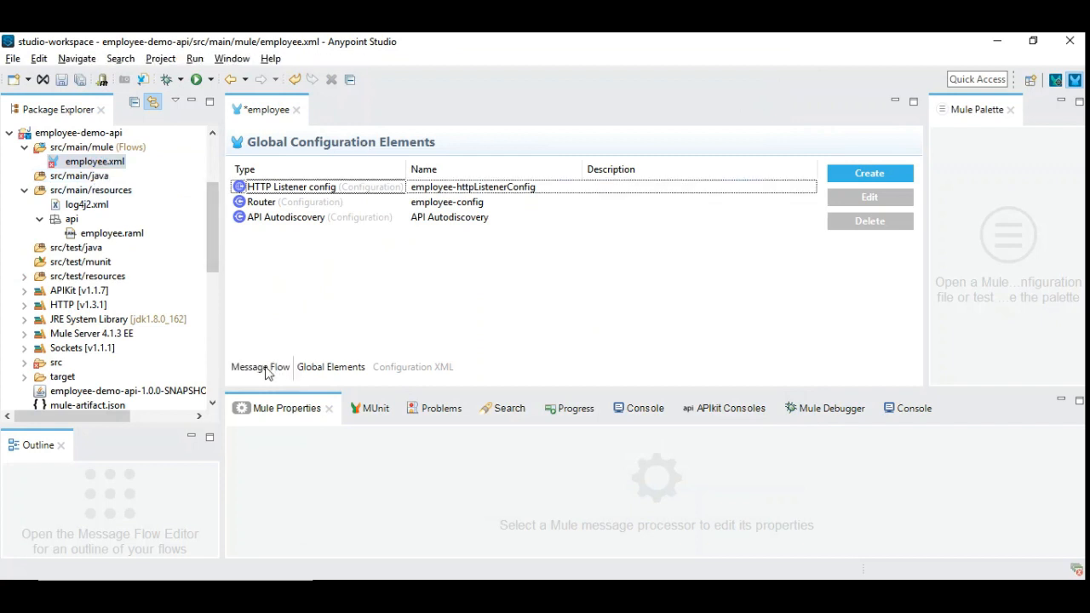
{"action": "left_click", "coordinate": [260, 367]}
{"action": "scroll", "coordinate": [482, 193], "scroll_direction": "down", "scroll_amount": 8}
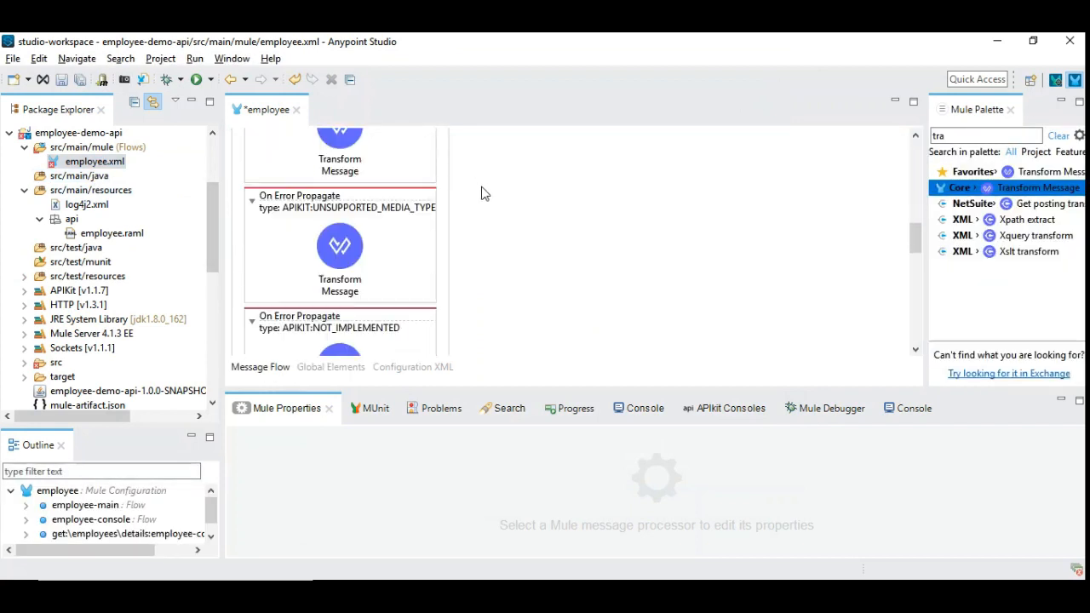
{"action": "scroll", "coordinate": [482, 193], "scroll_direction": "down", "scroll_amount": 10}
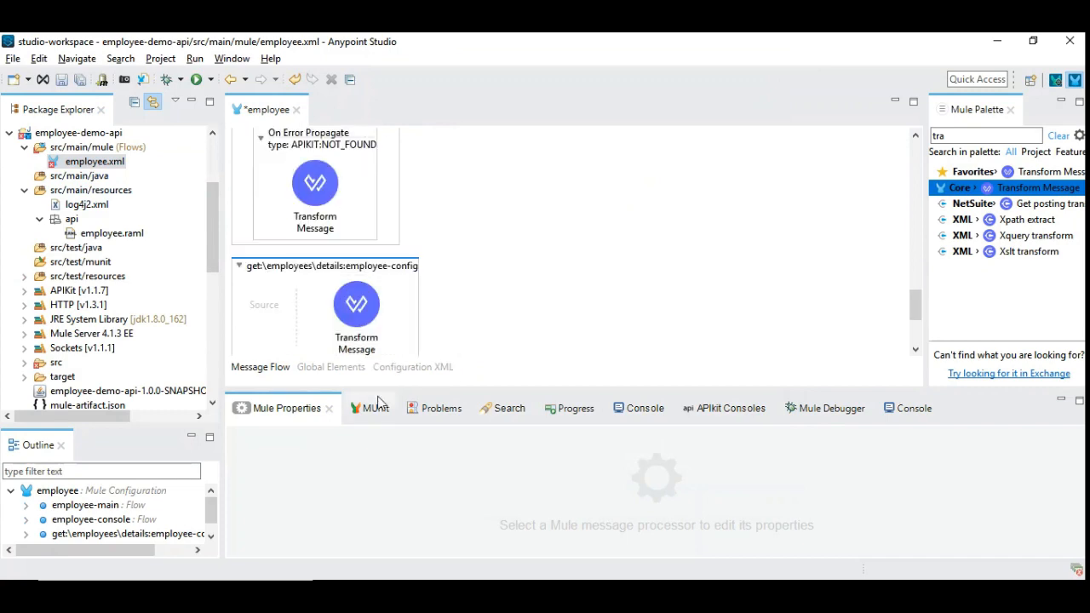
{"action": "left_click", "coordinate": [413, 367]}
{"action": "double_click", "coordinate": [275, 111]}
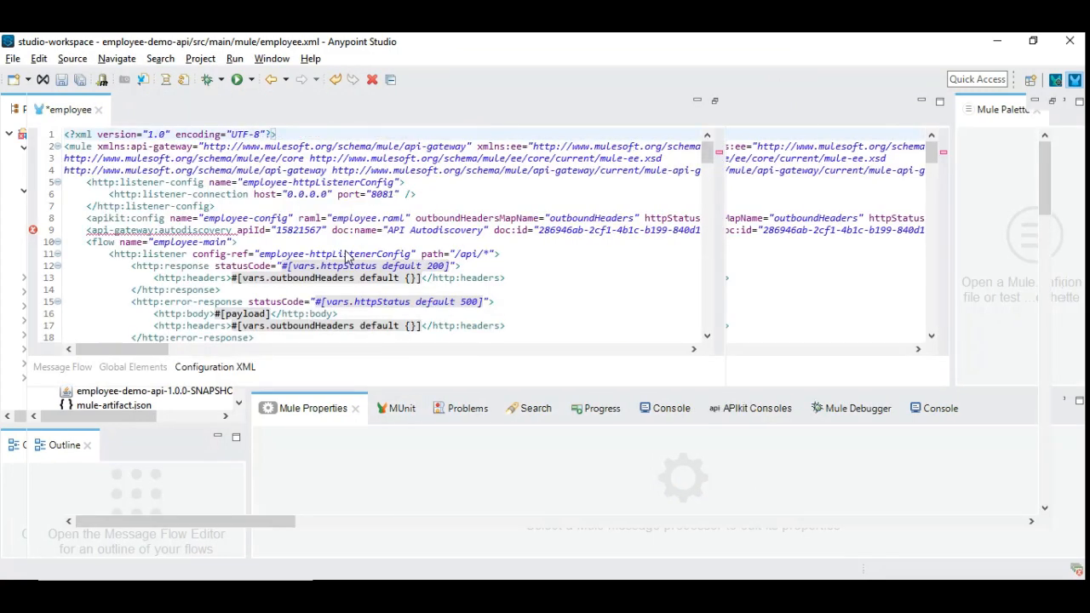
{"action": "scroll", "coordinate": [280, 343], "scroll_direction": "down", "scroll_amount": 20}
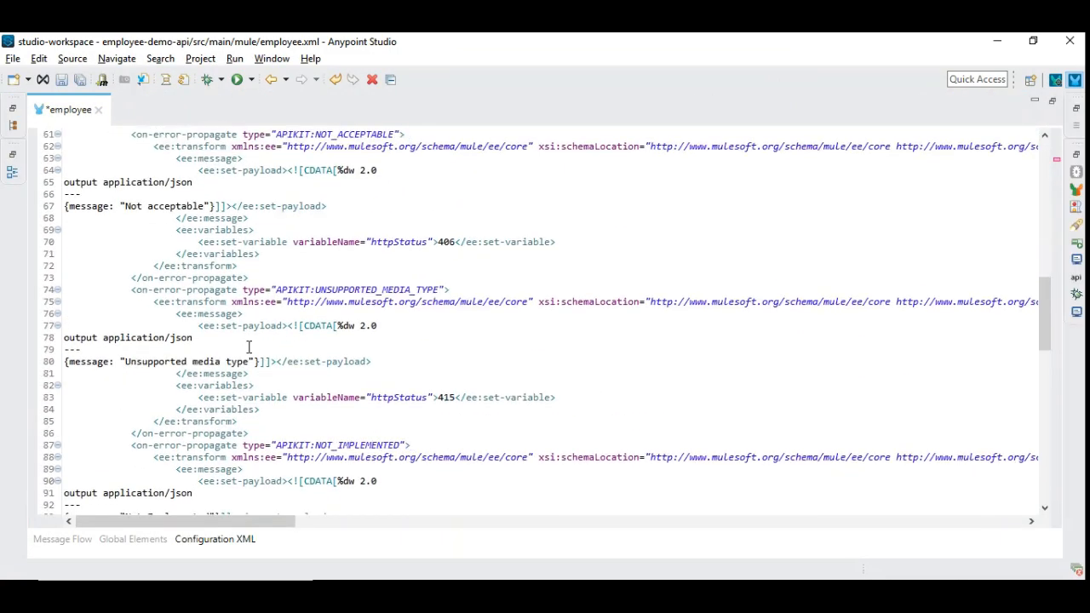
{"action": "scroll", "coordinate": [255, 350], "scroll_direction": "down", "scroll_amount": 7}
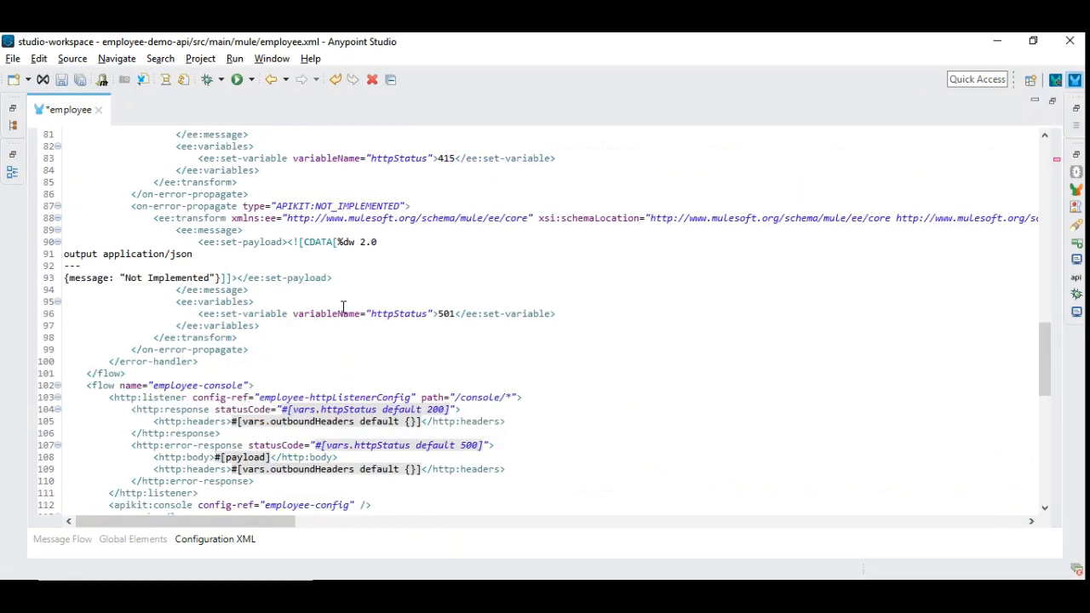
{"action": "scroll", "coordinate": [343, 307], "scroll_direction": "down", "scroll_amount": 1}
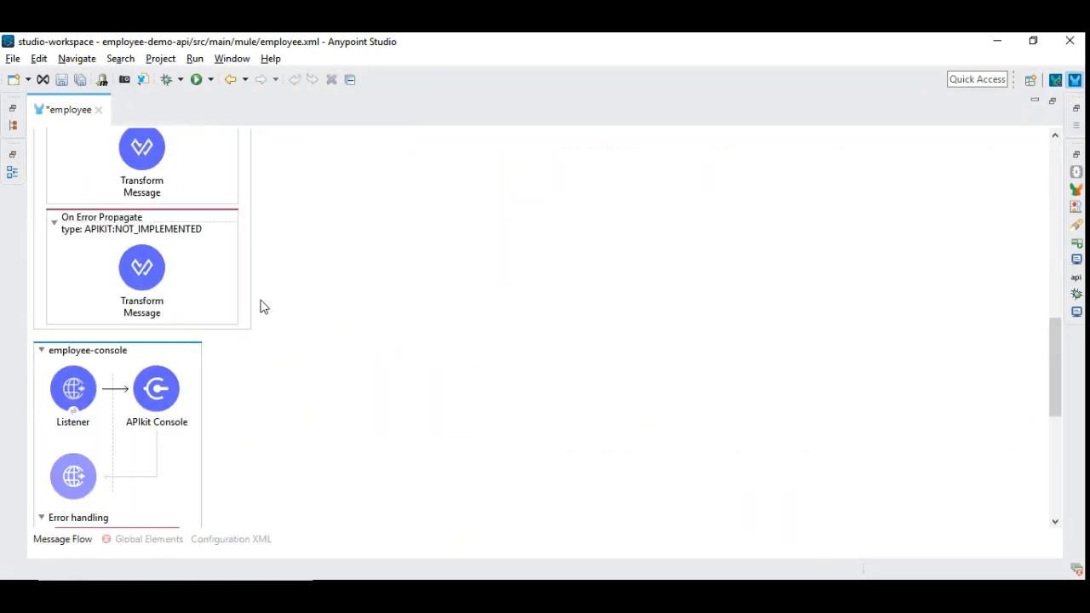
Copy the name of the get:\employees\details:employee-config flow from its properties
{"action": "scroll", "coordinate": [266, 305], "scroll_direction": "up", "scroll_amount": 8}
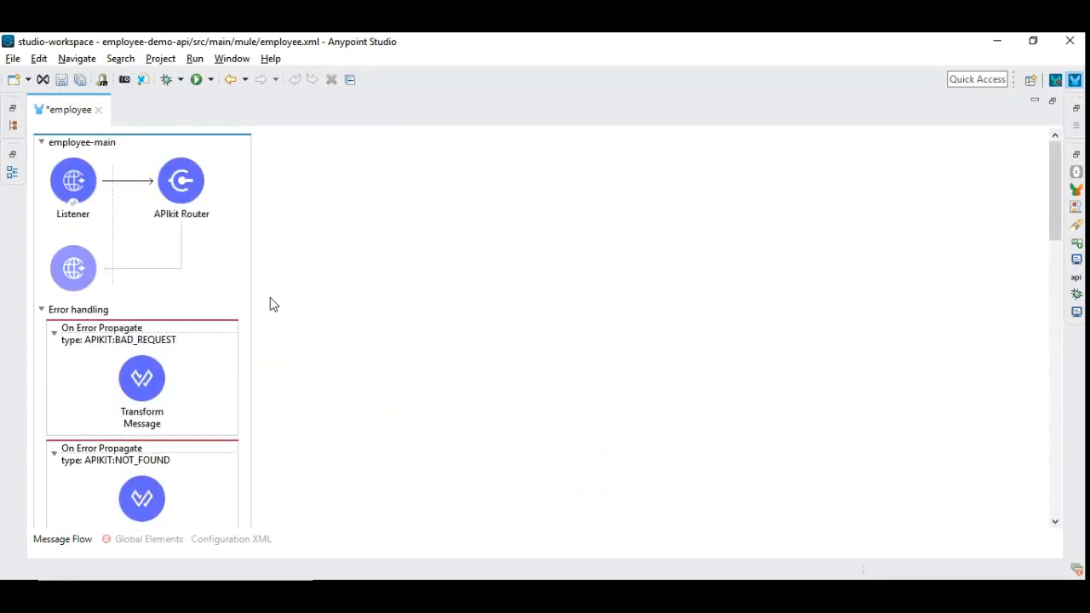
{"action": "scroll", "coordinate": [275, 304], "scroll_direction": "down", "scroll_amount": 6}
{"action": "scroll", "coordinate": [281, 310], "scroll_direction": "down", "scroll_amount": 5}
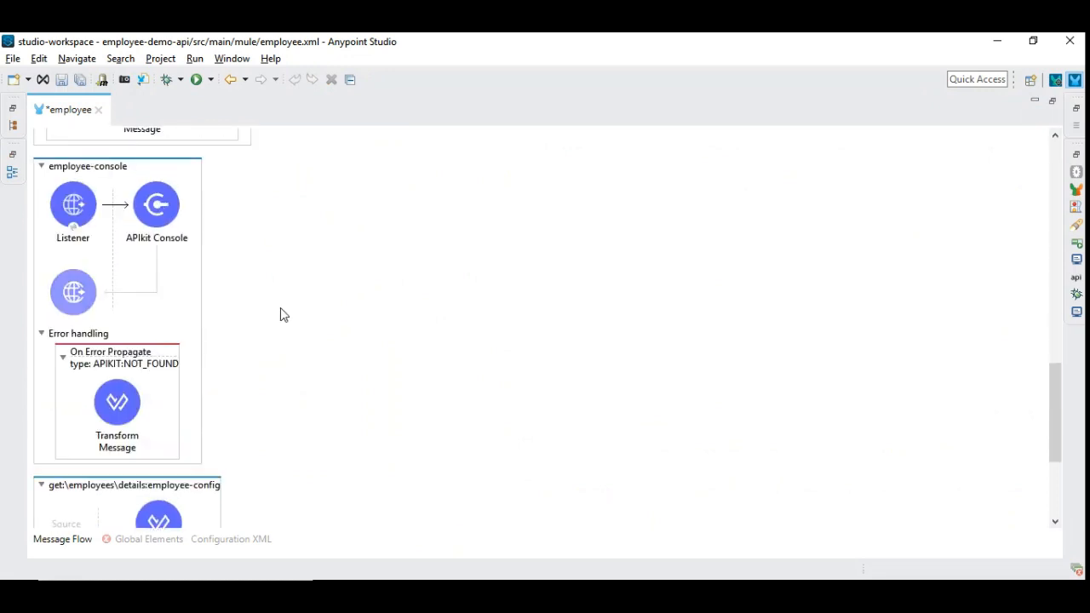
{"action": "left_click", "coordinate": [107, 496]}
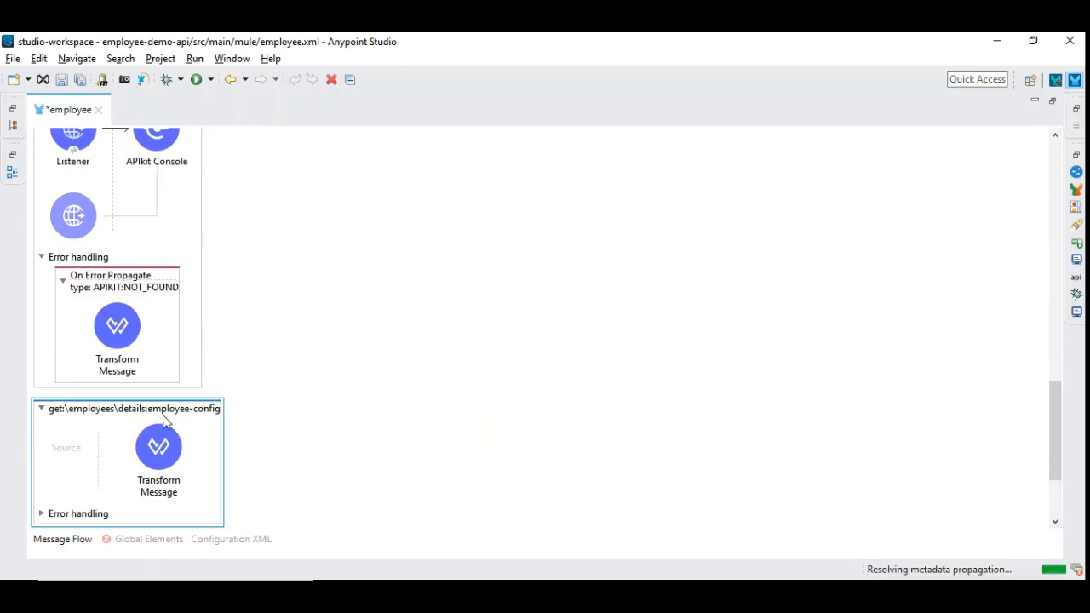
{"action": "double_click", "coordinate": [77, 111]}
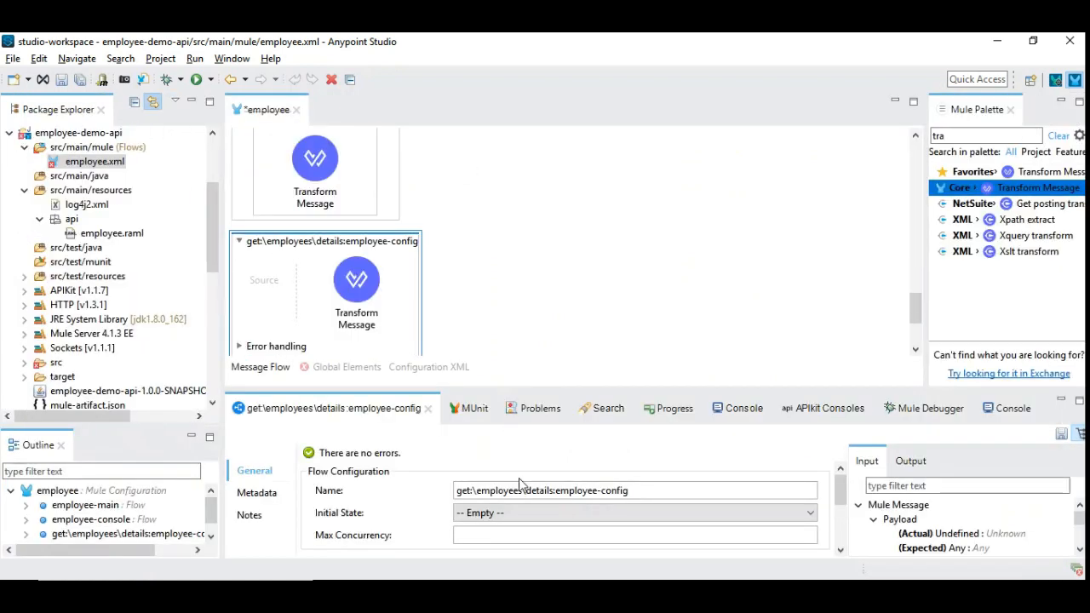
{"action": "left_click_drag", "start_coordinate": [640, 492], "coordinate": [458, 494]}
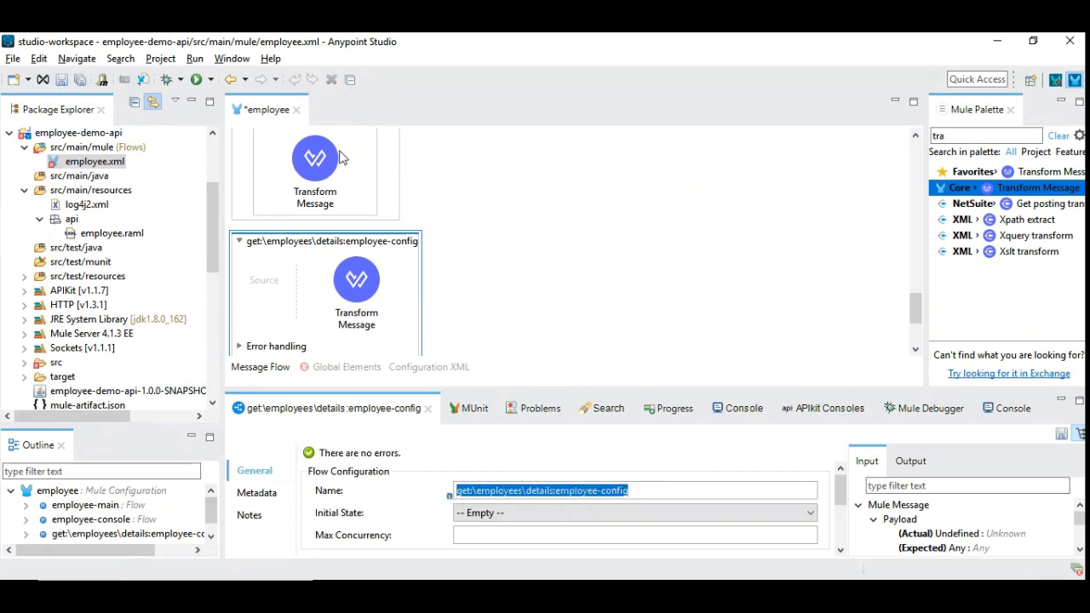
Set the API Autodiscovery flow name to get:\employees\details:employee-config and save the employee configuration
{"action": "left_click", "coordinate": [346, 367]}
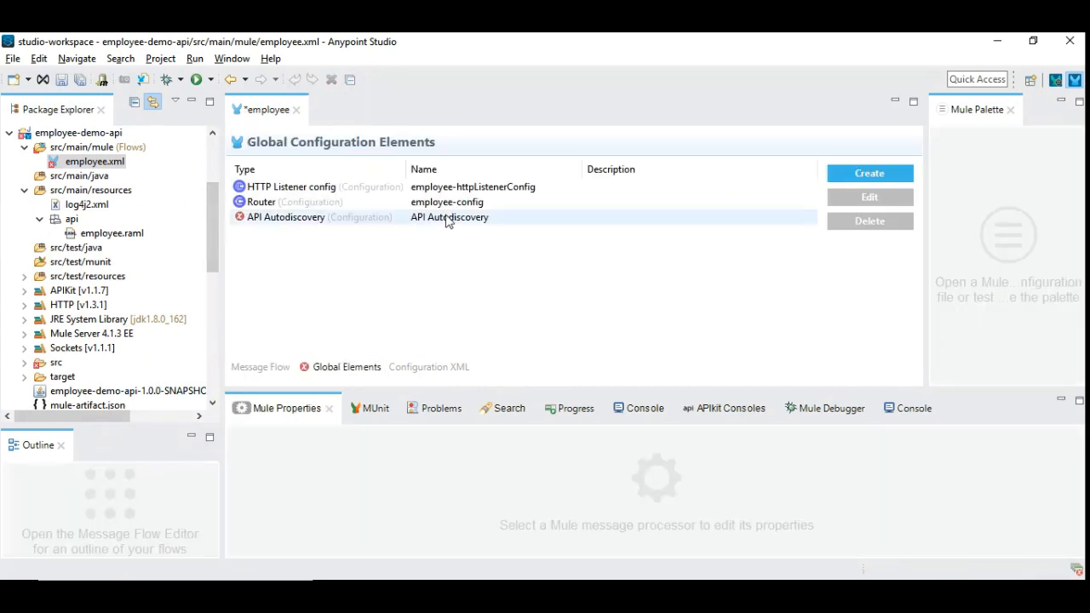
{"action": "double_click", "coordinate": [294, 219]}
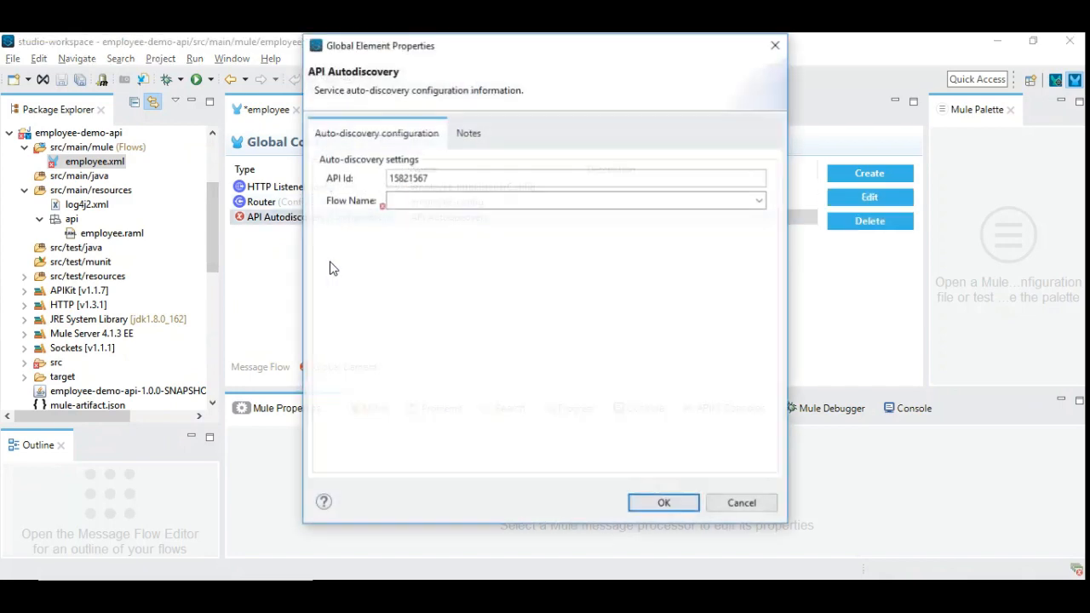
{"action": "left_click", "coordinate": [665, 503]}
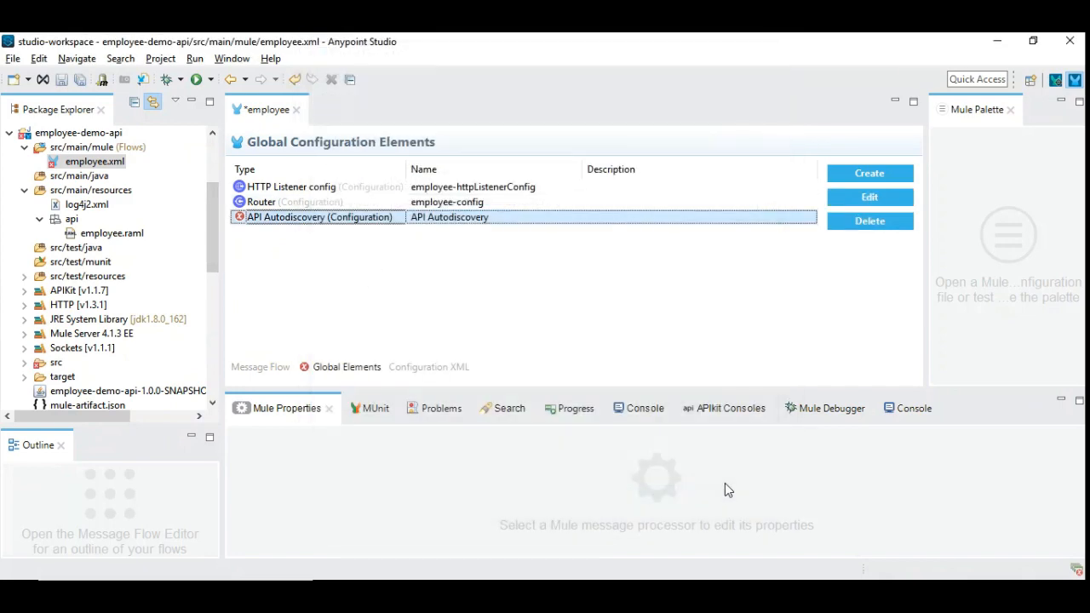
{"action": "left_click", "coordinate": [62, 79]}
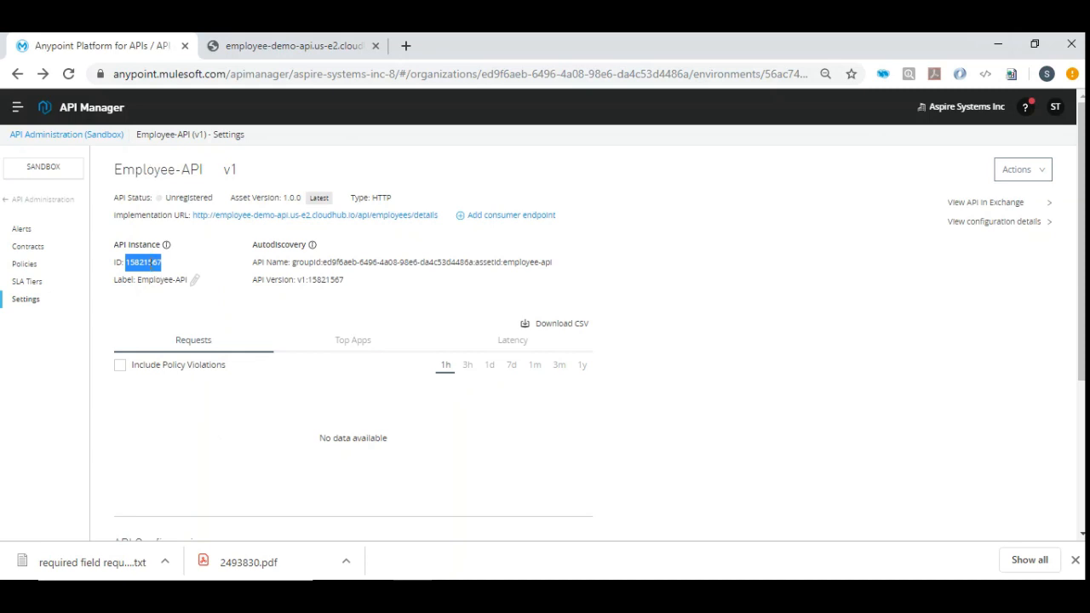
{"action": "key", "text": "alt+Tab"}
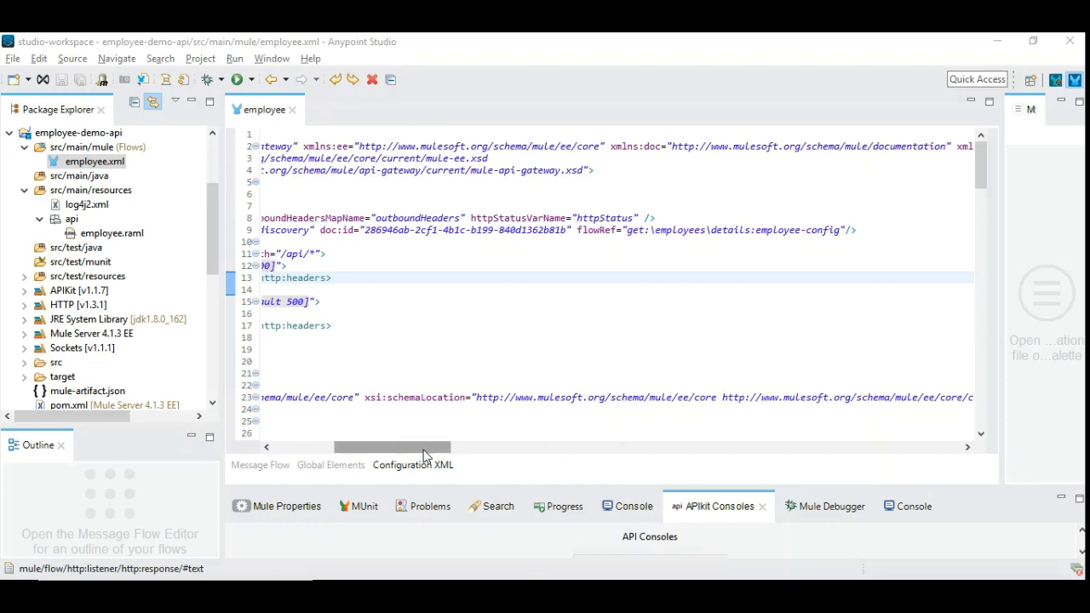
Try saving the autodiscovery flowRef with the c missing from config, then restore employee-config and save the file
{"action": "mouse_move", "coordinate": [424, 456]}
{"action": "left_mouse_down"}
{"action": "mouse_move", "coordinate": [360, 456]}
{"action": "mouse_move", "coordinate": [445, 460]}
{"action": "left_mouse_up"}
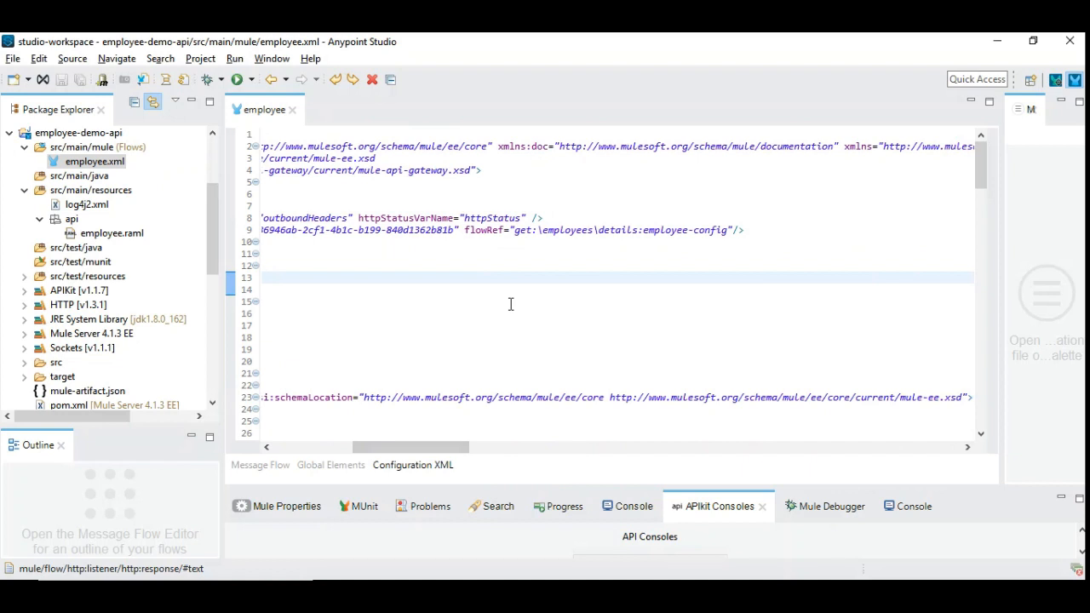
{"action": "left_click", "coordinate": [698, 231]}
{"action": "key", "text": "BackSpace"}
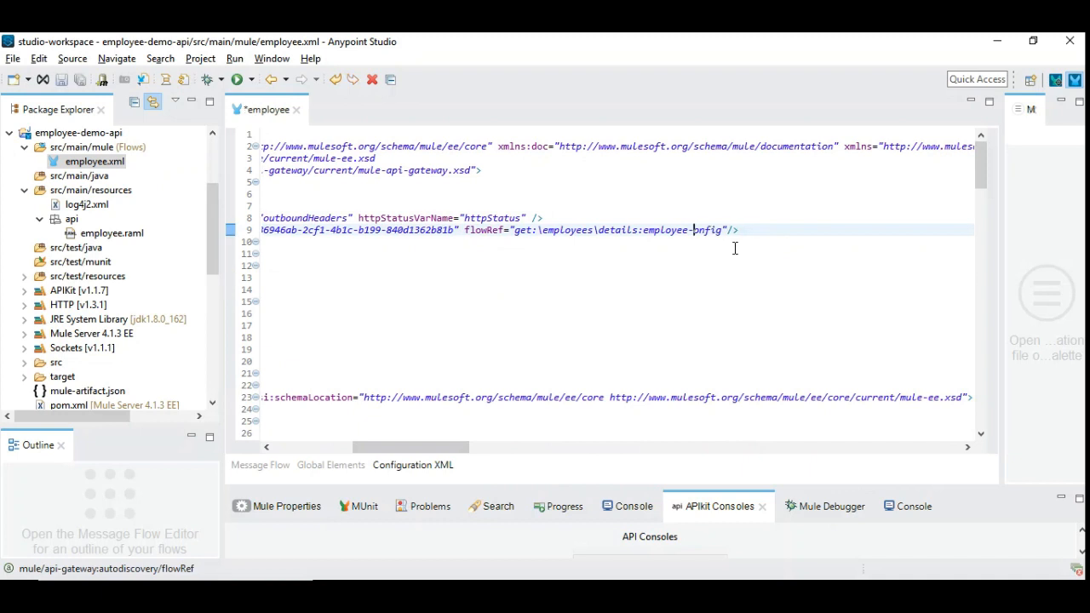
{"action": "key", "text": "ctrl+s"}
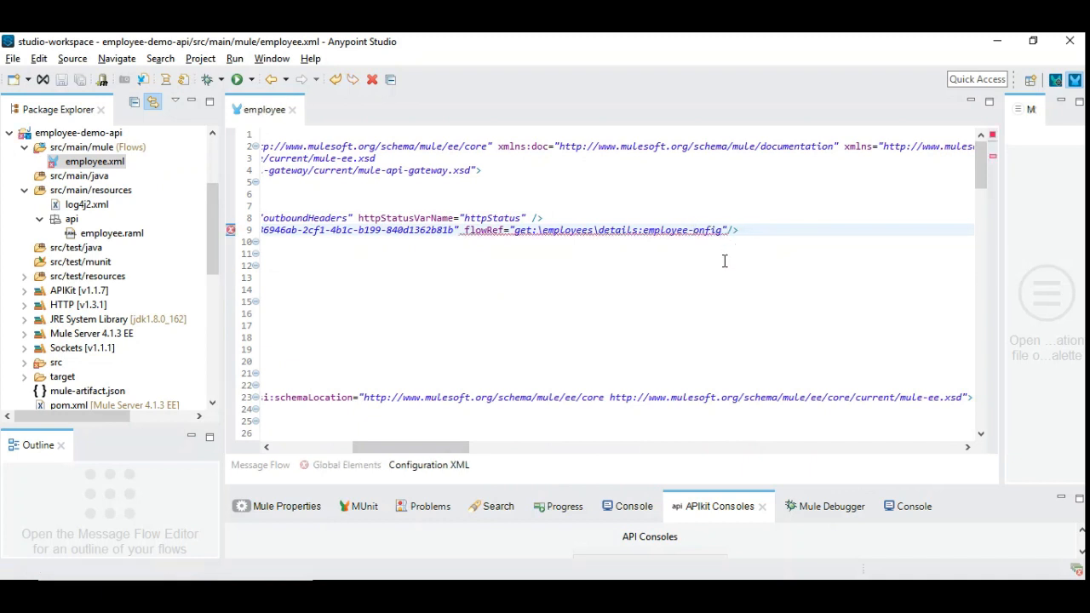
{"action": "type", "text": "c"}
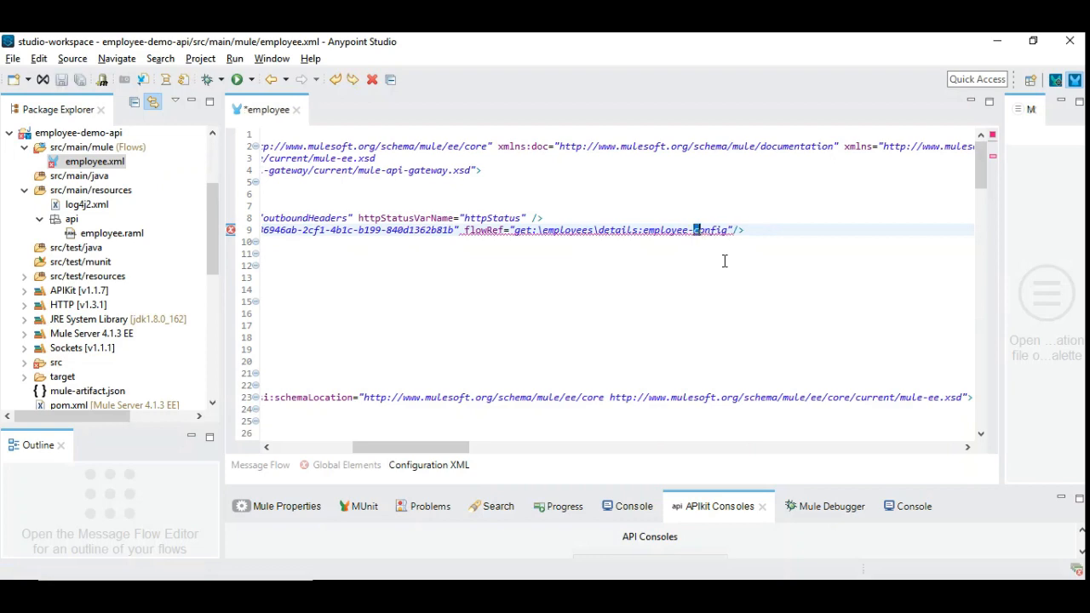
{"action": "key", "text": "ctrl+s"}
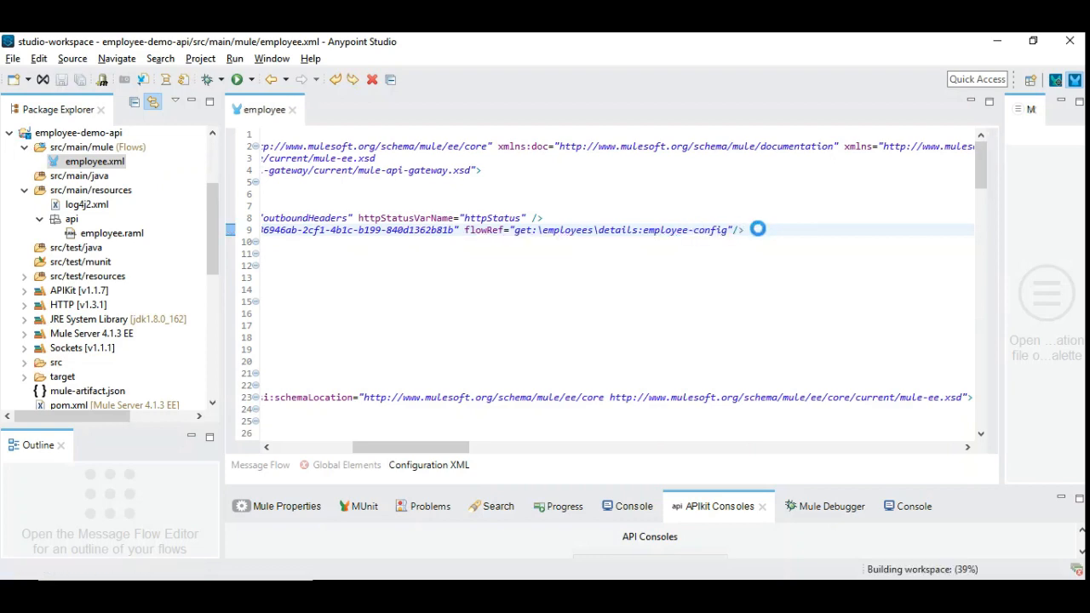
Review the API Id and flow name in the API Autodiscovery global element of the employee configuration
{"action": "left_click_drag", "start_coordinate": [437, 454], "coordinate": [303, 458]}
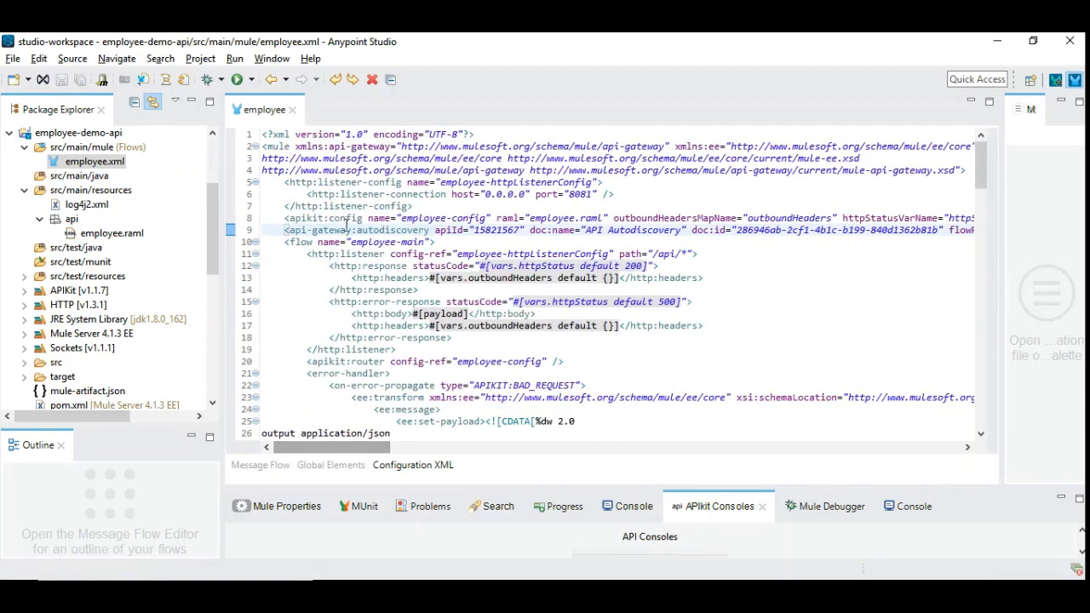
{"action": "left_click", "coordinate": [260, 465]}
{"action": "scroll", "coordinate": [490, 250], "scroll_direction": "up", "scroll_amount": 10}
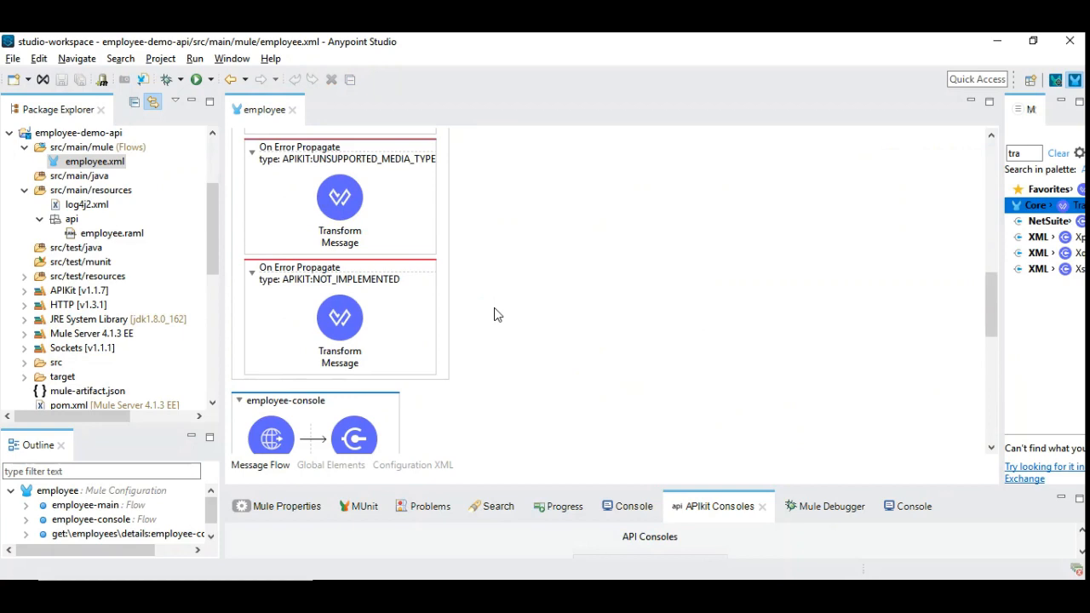
{"action": "left_click", "coordinate": [334, 469]}
{"action": "double_click", "coordinate": [398, 223]}
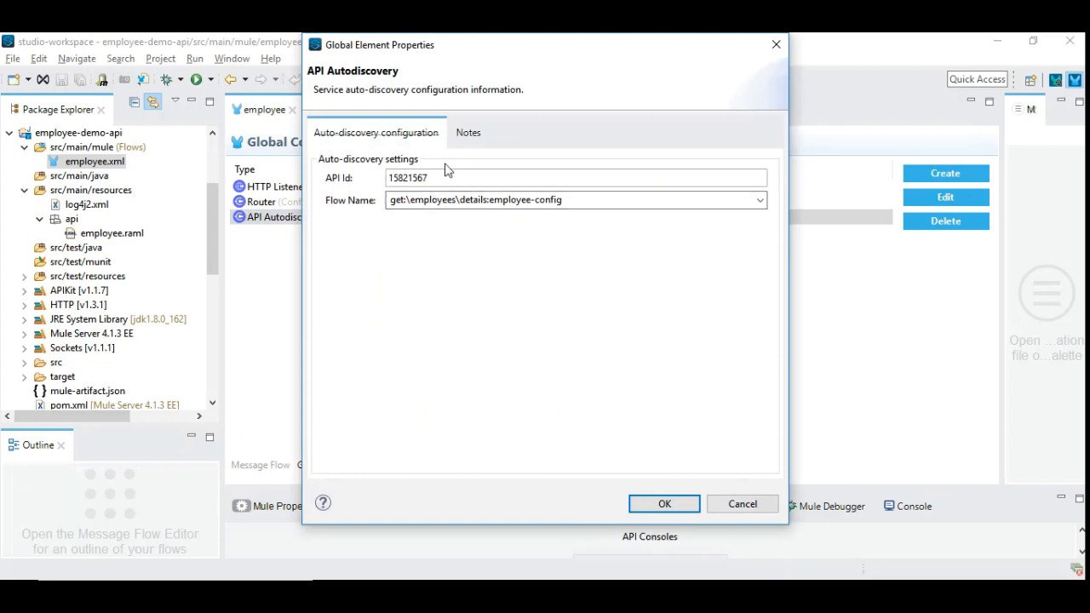
{"action": "left_click", "coordinate": [413, 591]}
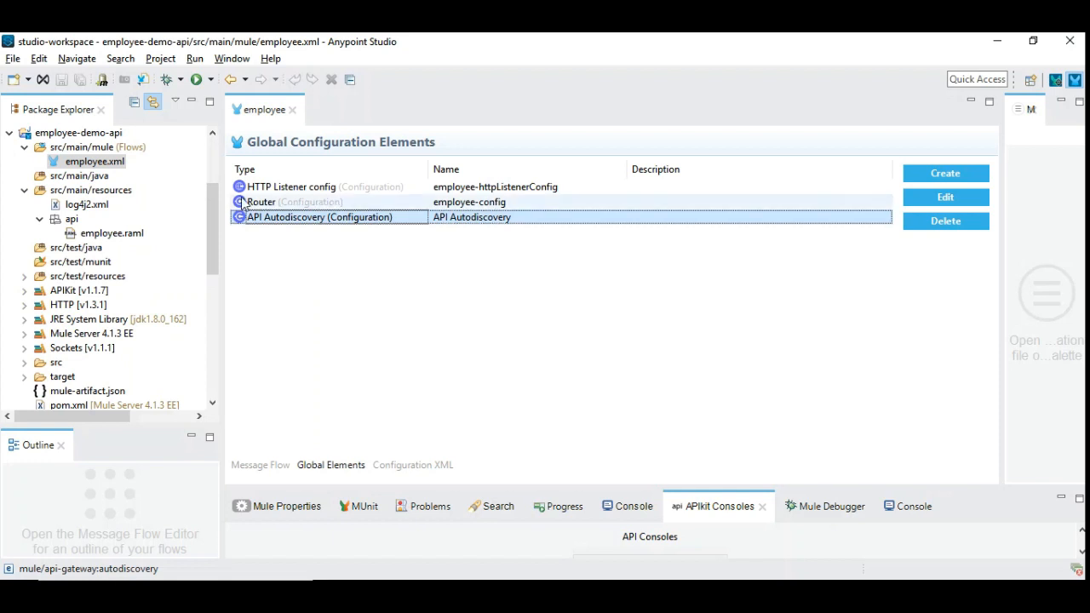
Deploy the employee-demo-api project to CloudHub with Overwrite Existing Application, runtime 4.1.3 and 0.2 vCores
{"action": "left_click", "coordinate": [113, 135]}
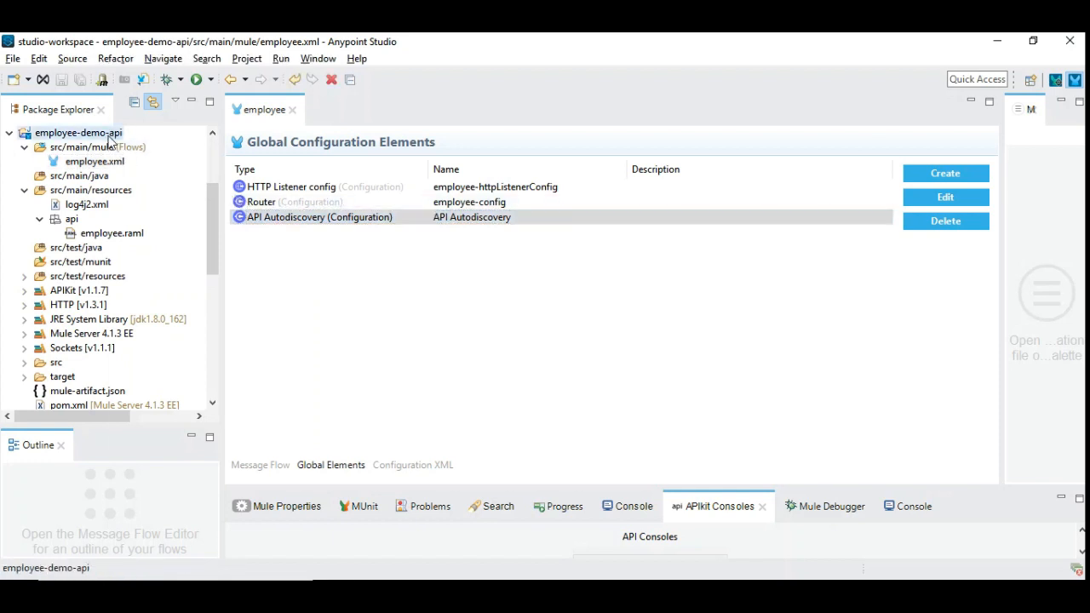
{"action": "right_click", "coordinate": [113, 135]}
{"action": "mouse_move", "coordinate": [241, 409]}
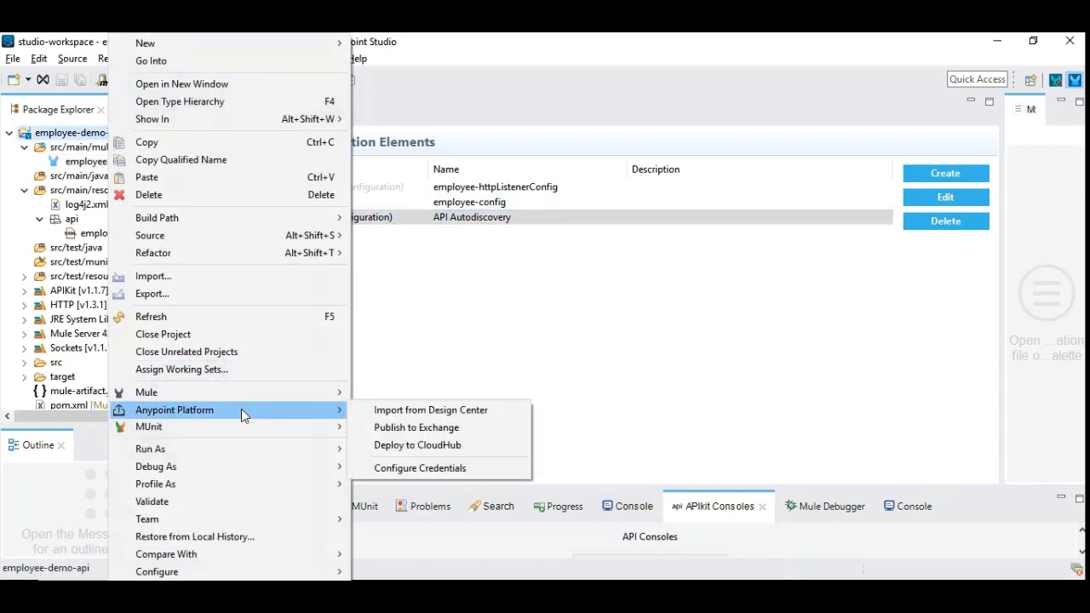
{"action": "left_click", "coordinate": [407, 445]}
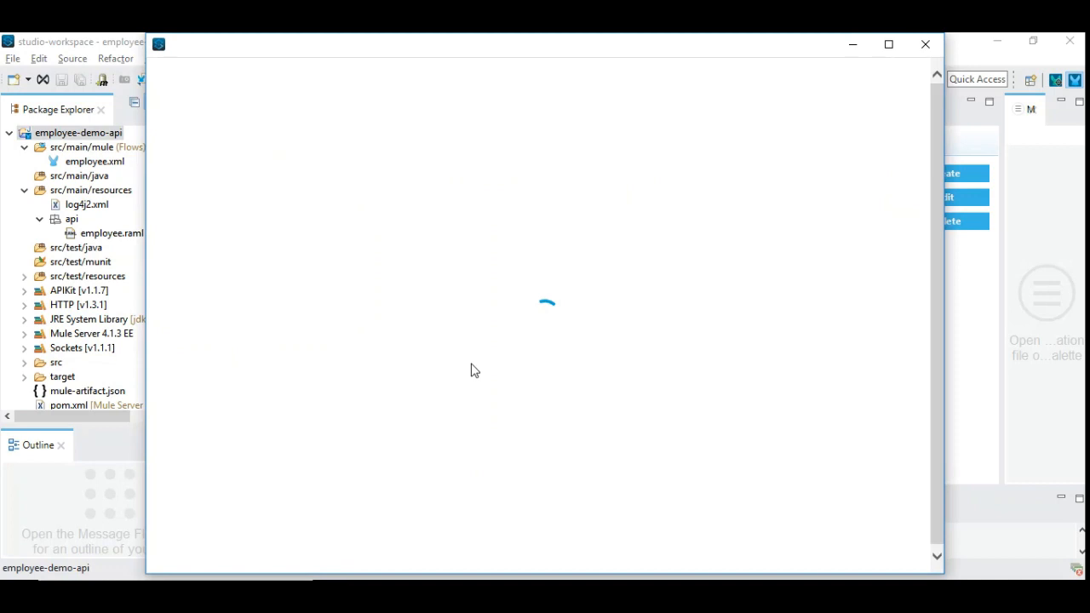
{"action": "scroll", "coordinate": [502, 375], "scroll_direction": "down", "scroll_amount": 3}
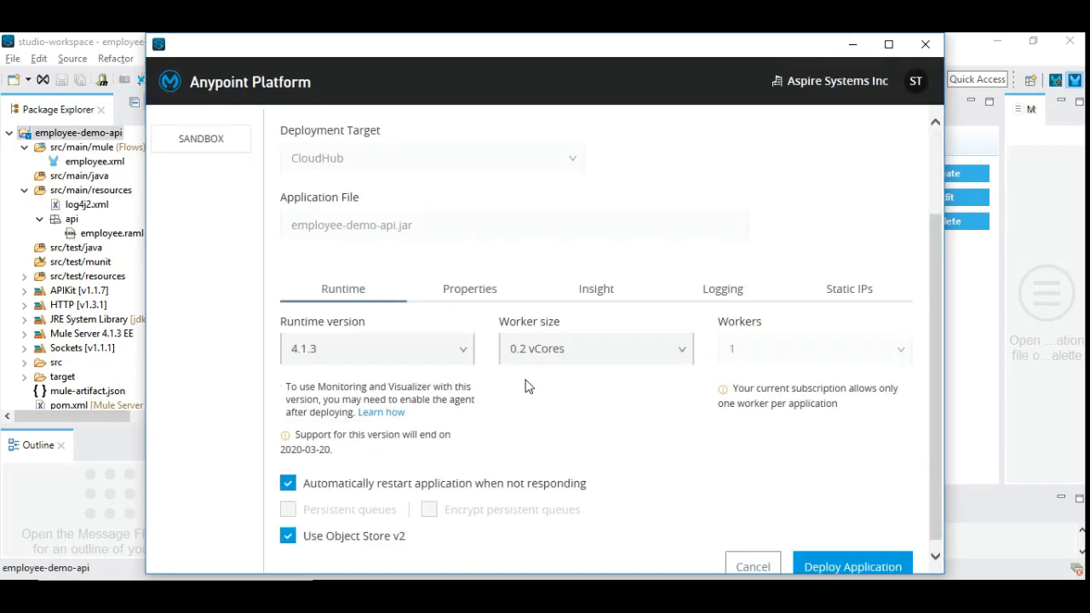
{"action": "scroll", "coordinate": [468, 315], "scroll_direction": "up", "scroll_amount": 3}
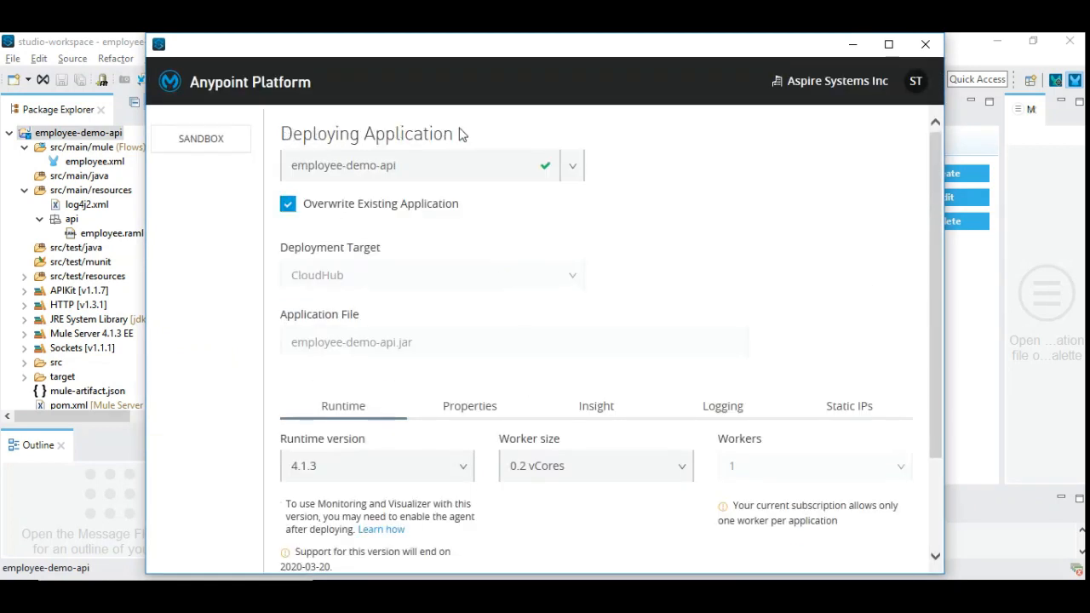
{"action": "scroll", "coordinate": [499, 236], "scroll_direction": "down", "scroll_amount": 3}
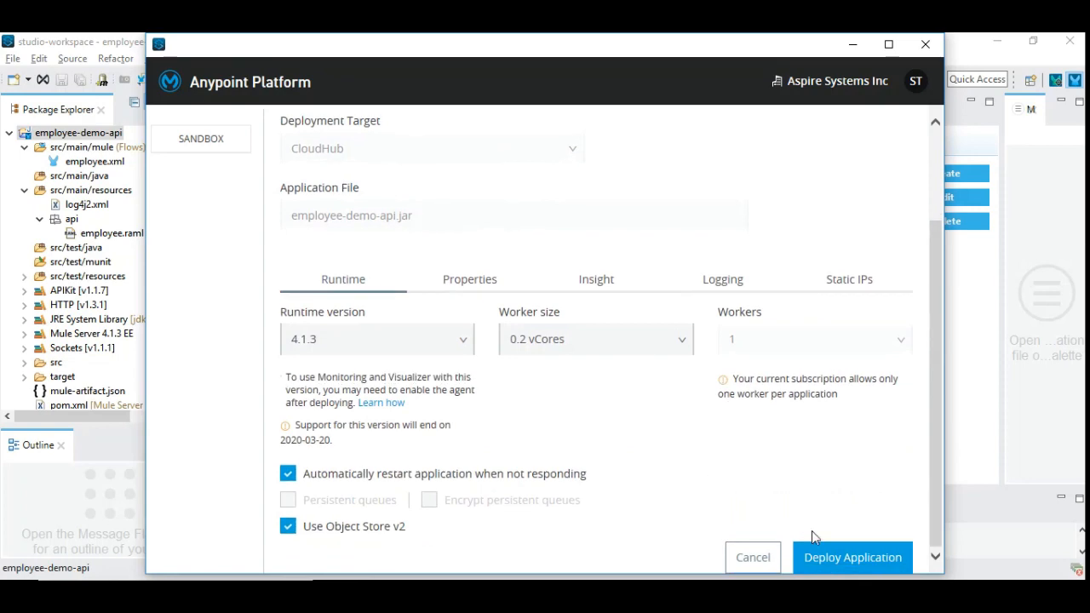
{"action": "left_click", "coordinate": [818, 558]}
{"action": "scroll", "coordinate": [638, 250], "scroll_direction": "up", "scroll_amount": 3}
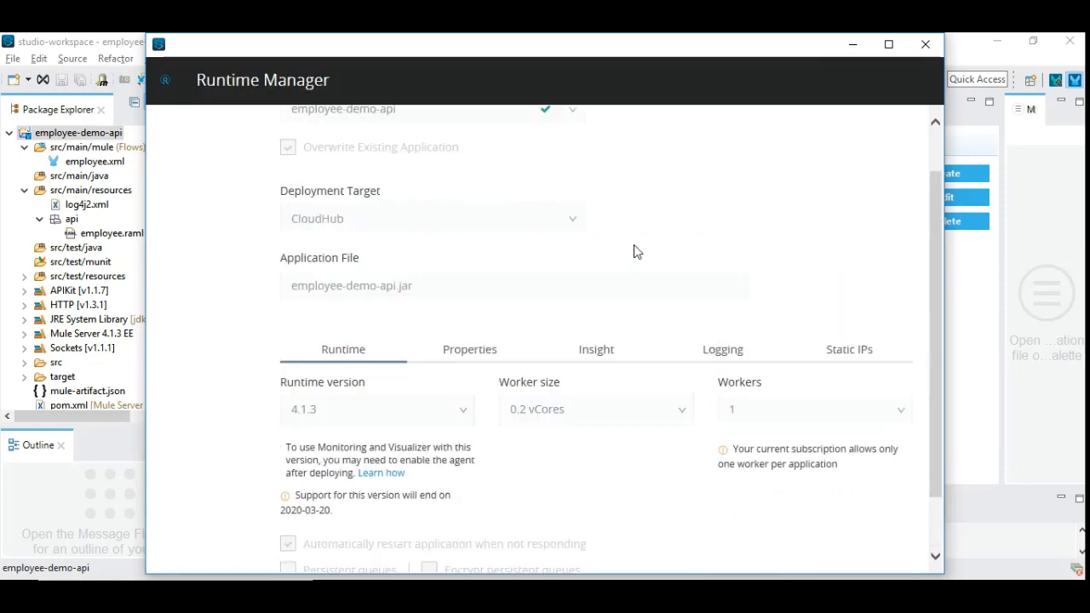
{"action": "scroll", "coordinate": [655, 252], "scroll_direction": "down", "scroll_amount": 2}
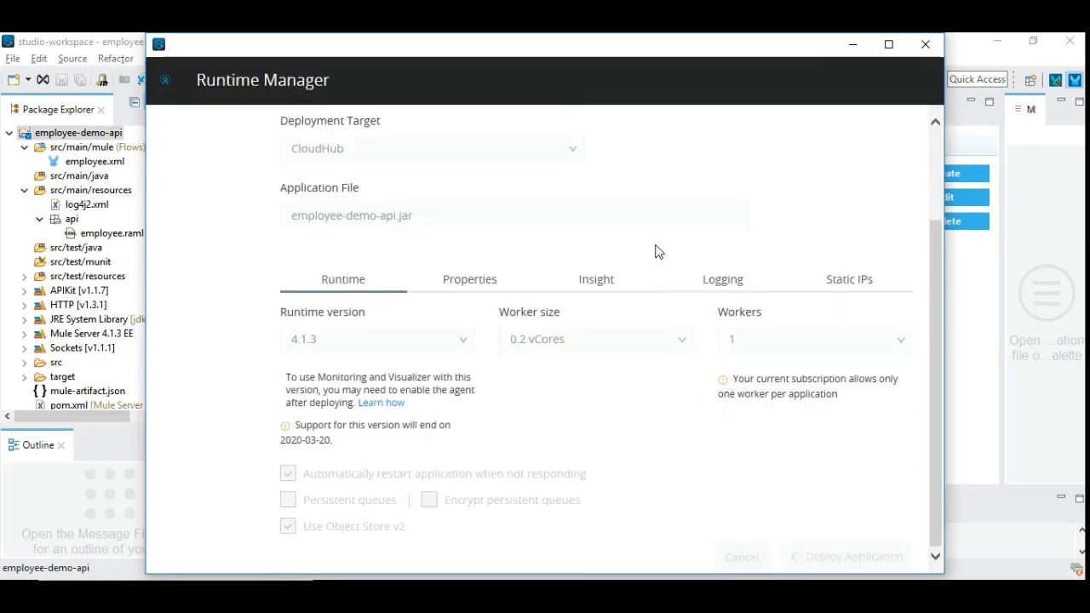
{"action": "scroll", "coordinate": [655, 251], "scroll_direction": "up", "scroll_amount": 2}
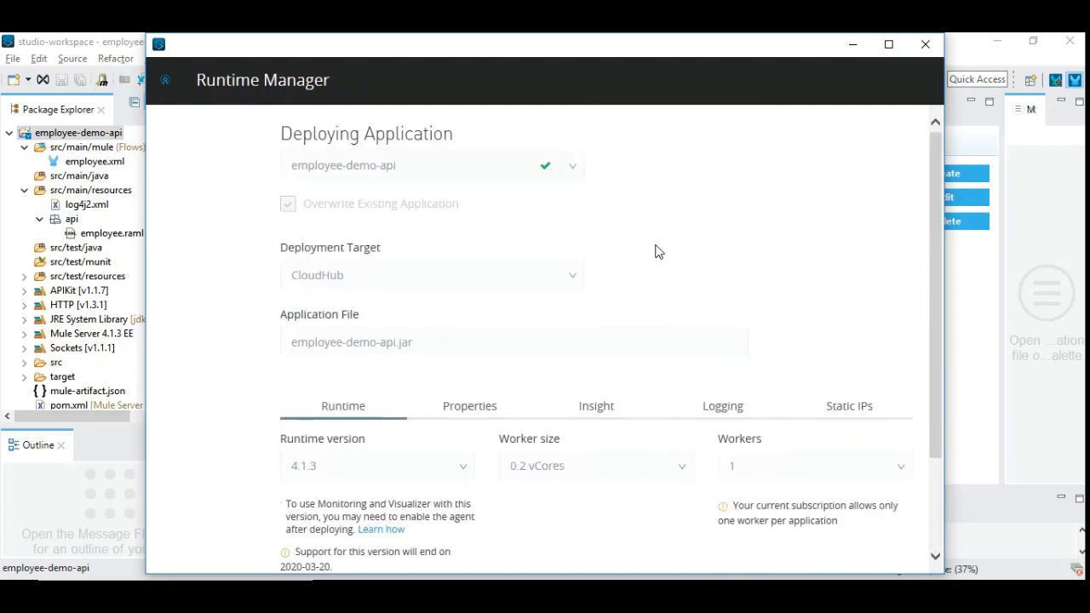
{"action": "scroll", "coordinate": [656, 252], "scroll_direction": "down", "scroll_amount": 2}
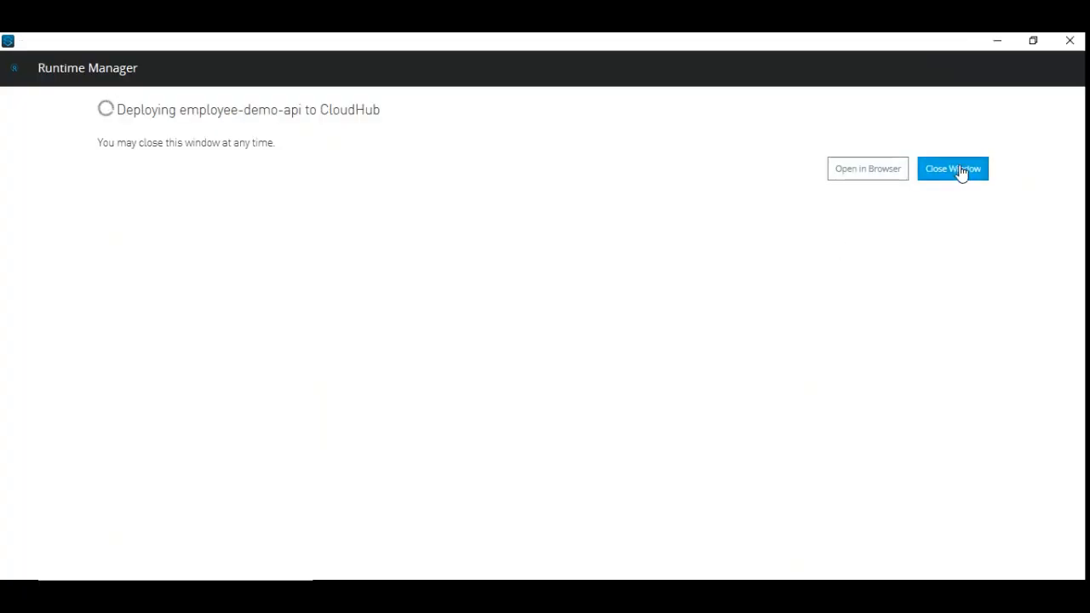
Switch to Runtime Manager in the browser and open the employee-demo-api application's settings
{"action": "left_click", "coordinate": [412, 595]}
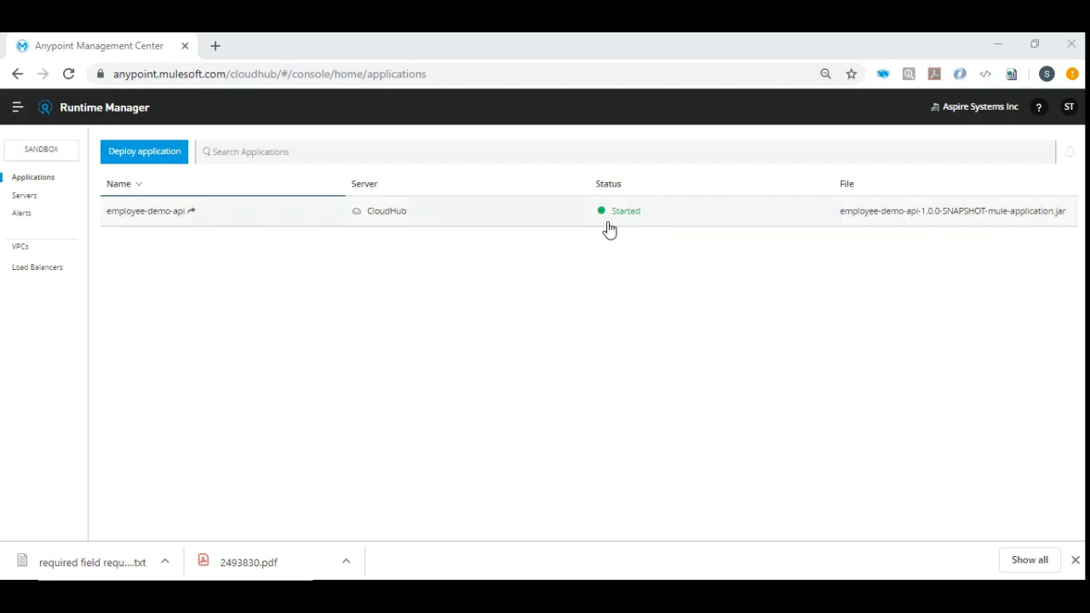
{"action": "left_click", "coordinate": [166, 213]}
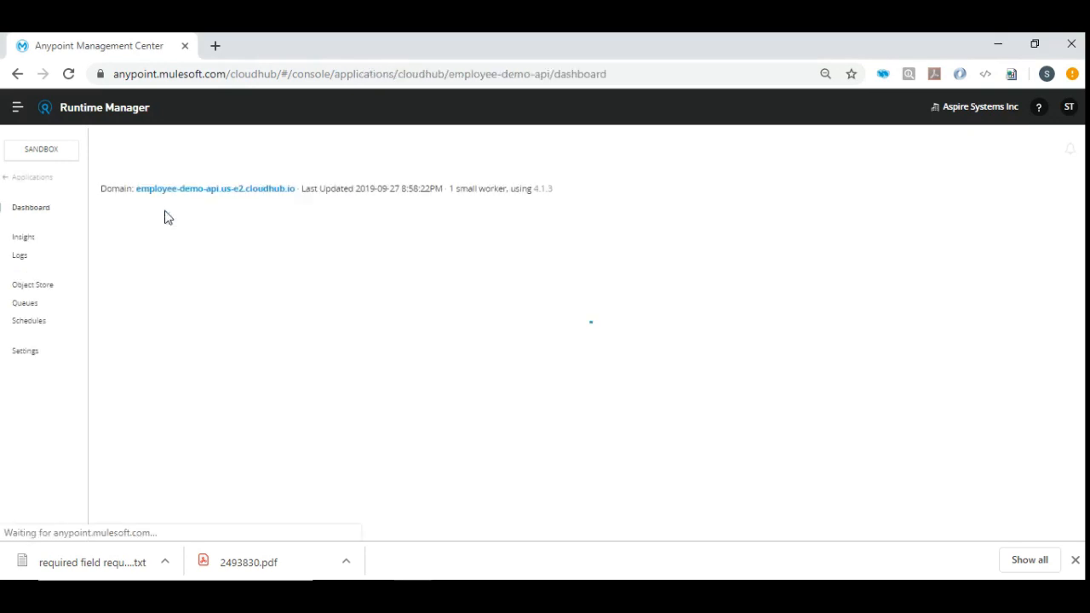
{"action": "left_click", "coordinate": [37, 358]}
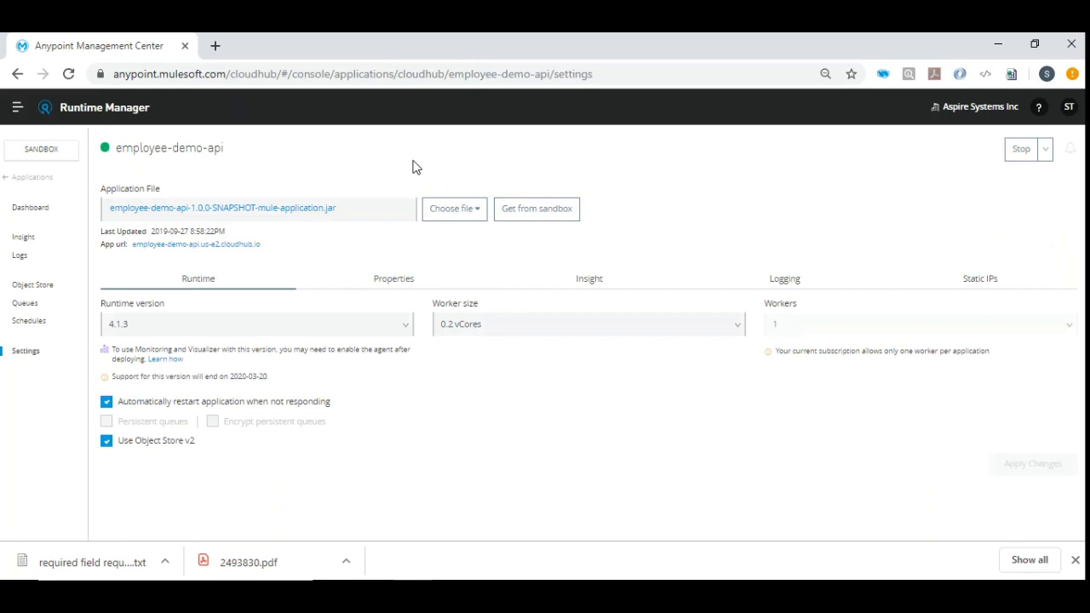
Check the anypoint.platform.client_id and anypoint.platform.client_secret property names in Notepad++ and return to the application settings in the browser
{"action": "left_click", "coordinate": [490, 592]}
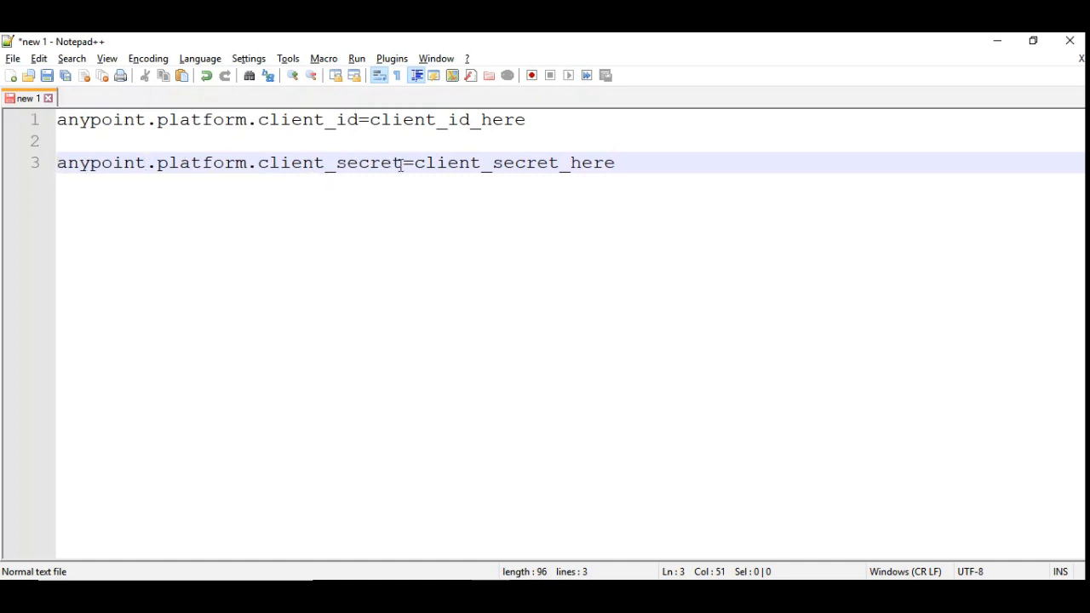
{"action": "left_click", "coordinate": [420, 594]}
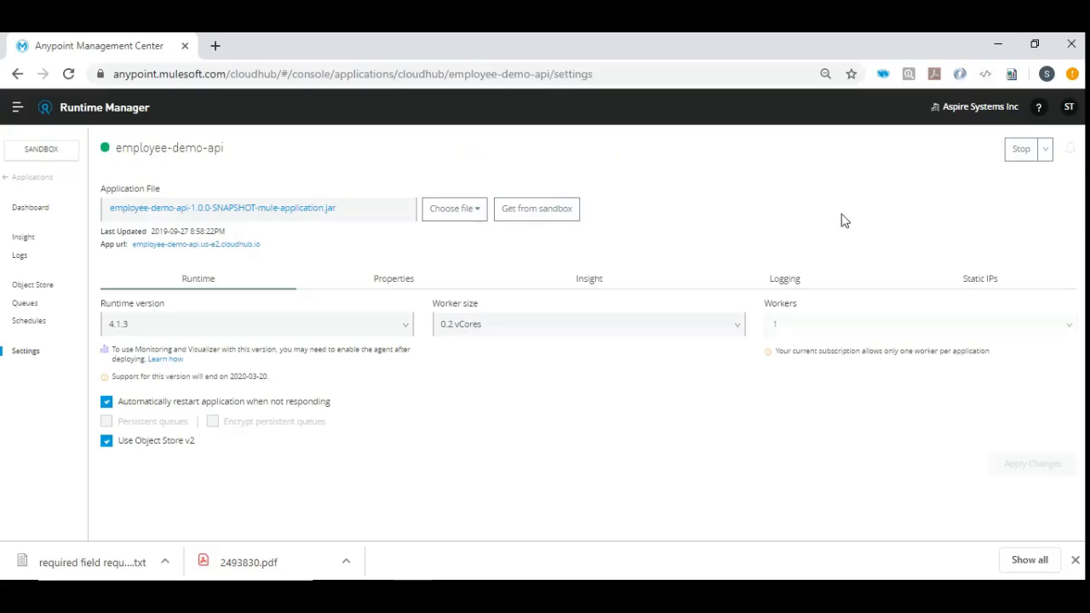
{"action": "left_click", "coordinate": [962, 110]}
Open version v1 of Employee-API in API Manager and check its status and API instance ID
{"action": "left_click", "coordinate": [17, 109]}
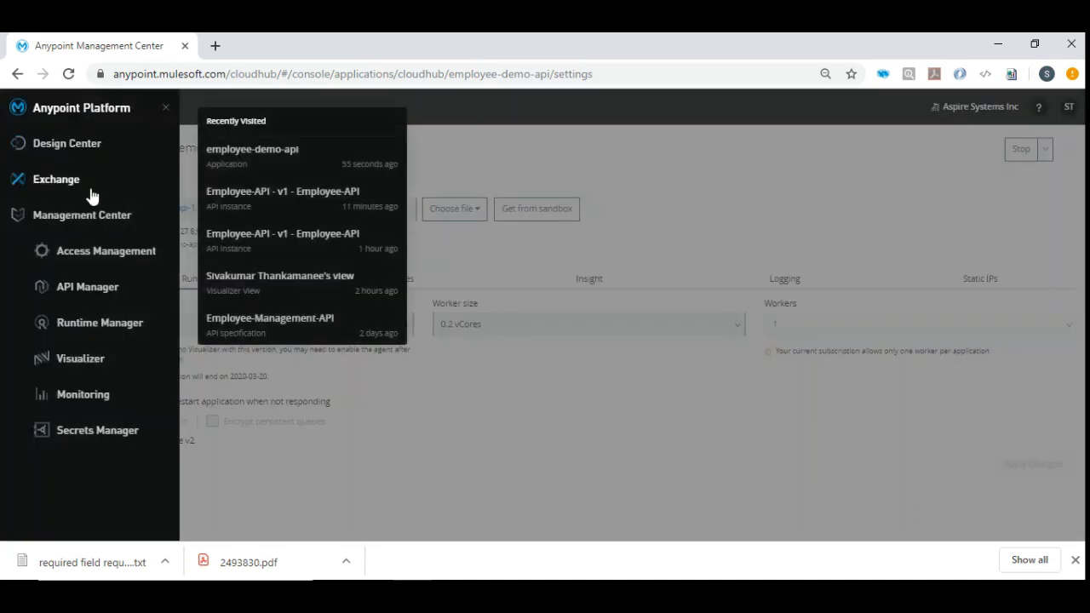
{"action": "left_click", "coordinate": [86, 289]}
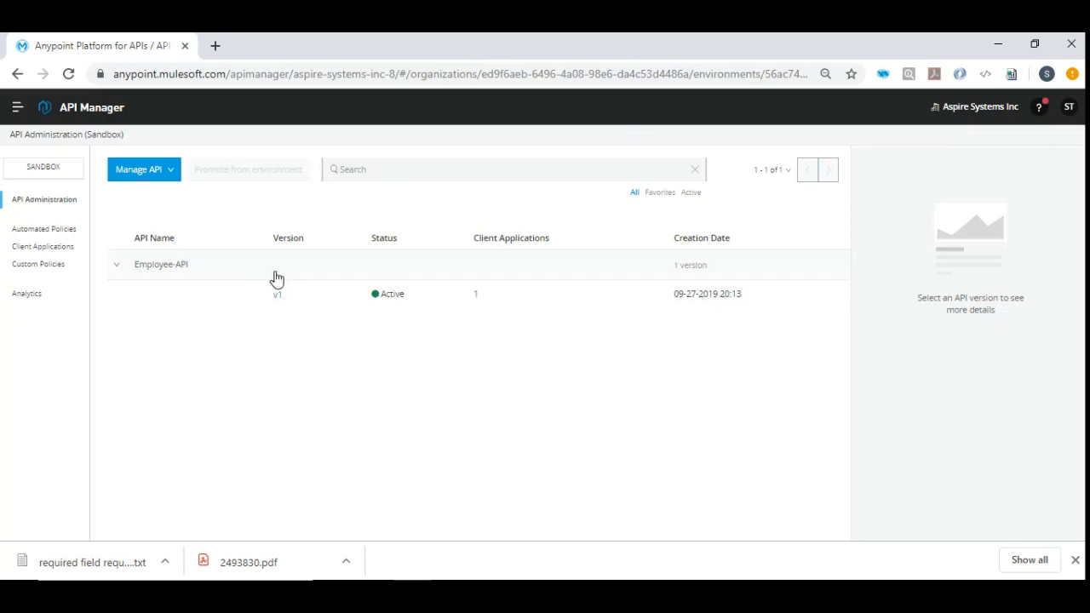
{"action": "left_click", "coordinate": [277, 298]}
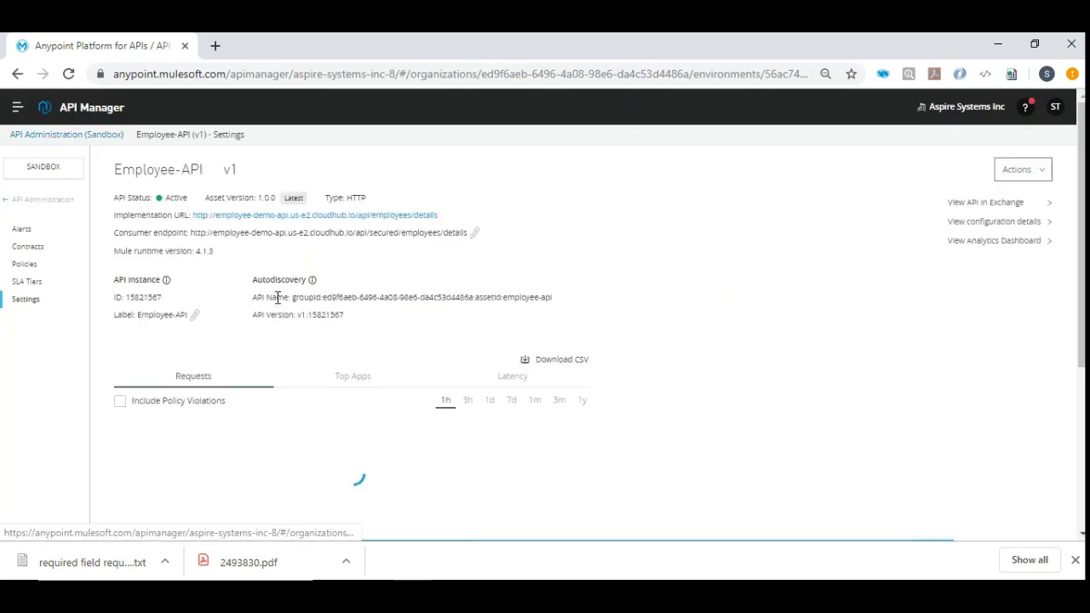
{"action": "double_click", "coordinate": [130, 298]}
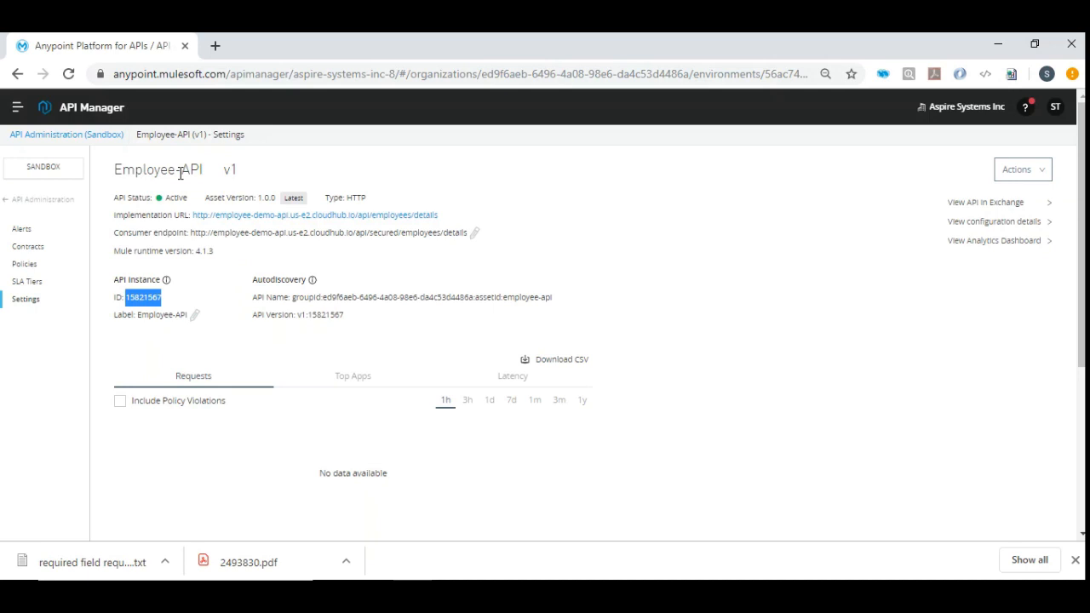
{"action": "left_click_drag", "start_coordinate": [92, 349], "coordinate": [32, 342]}
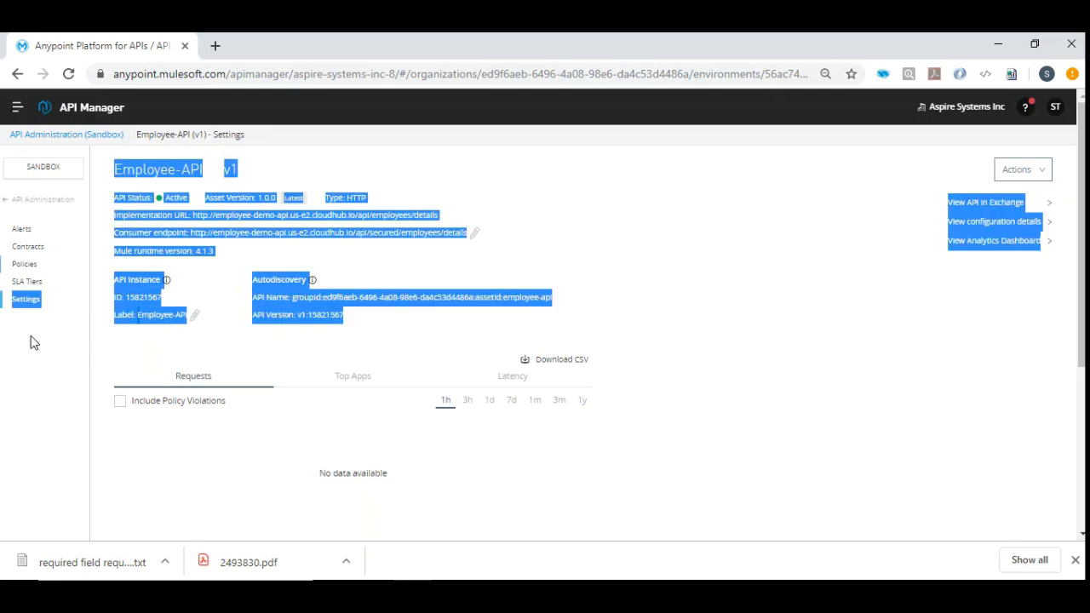
Examine the Client ID enforcement policy applied to Employee-API and the list of other available policies without adding one
{"action": "left_click", "coordinate": [25, 270]}
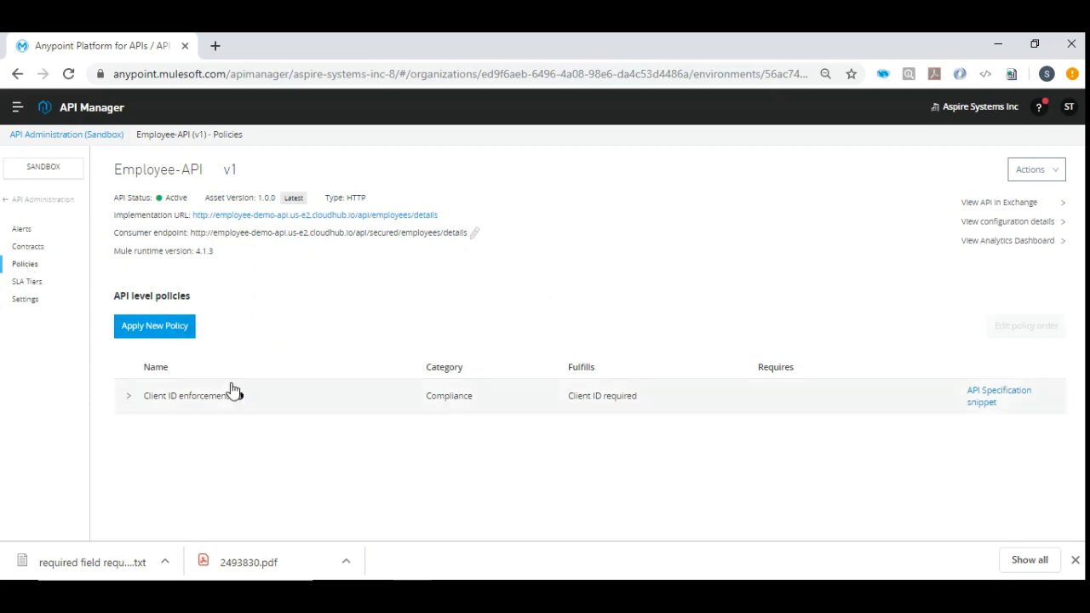
{"action": "left_click", "coordinate": [130, 396]}
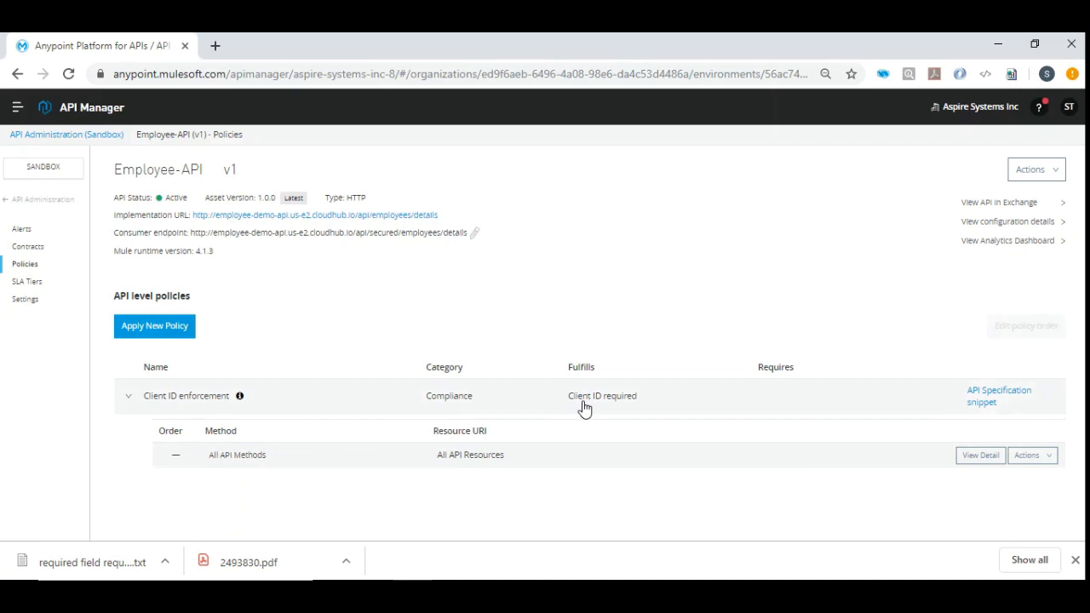
{"action": "left_click", "coordinate": [175, 328]}
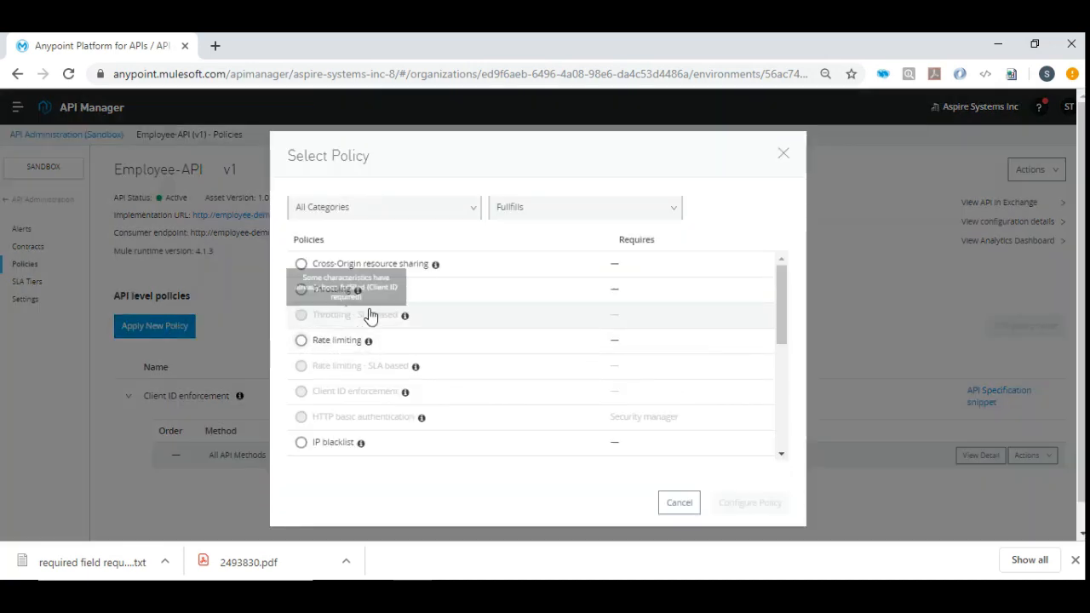
{"action": "mouse_move", "coordinate": [304, 397]}
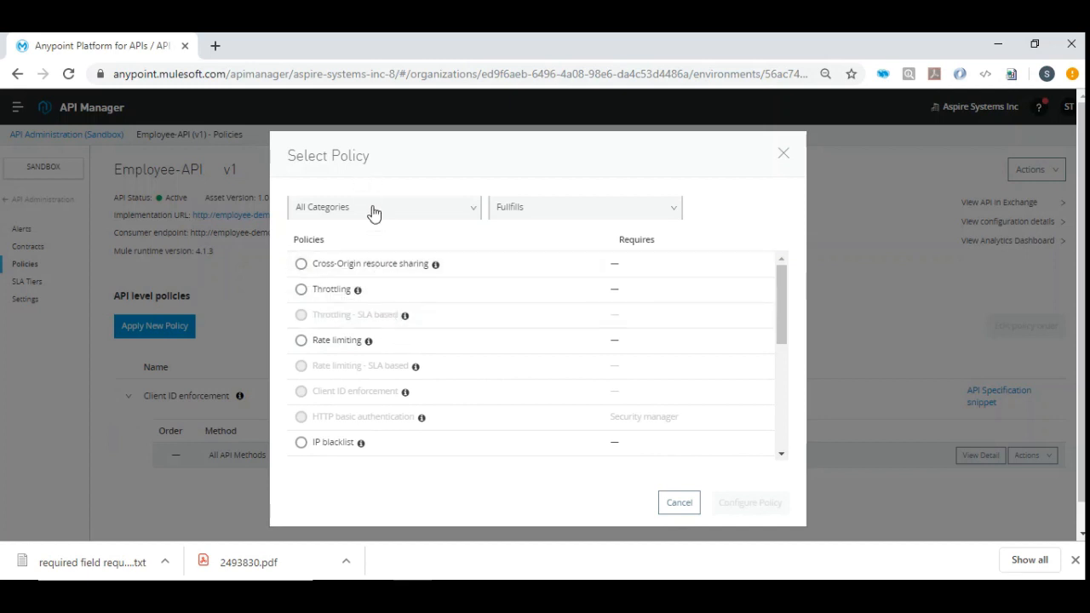
{"action": "scroll", "coordinate": [390, 275], "scroll_direction": "down", "scroll_amount": 5}
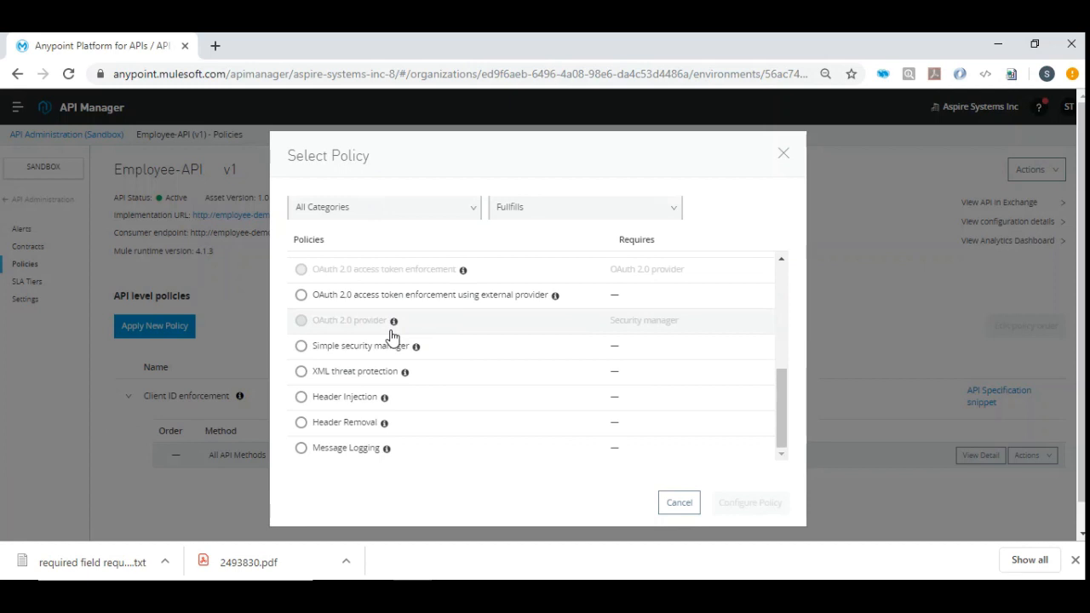
{"action": "left_click", "coordinate": [783, 154]}
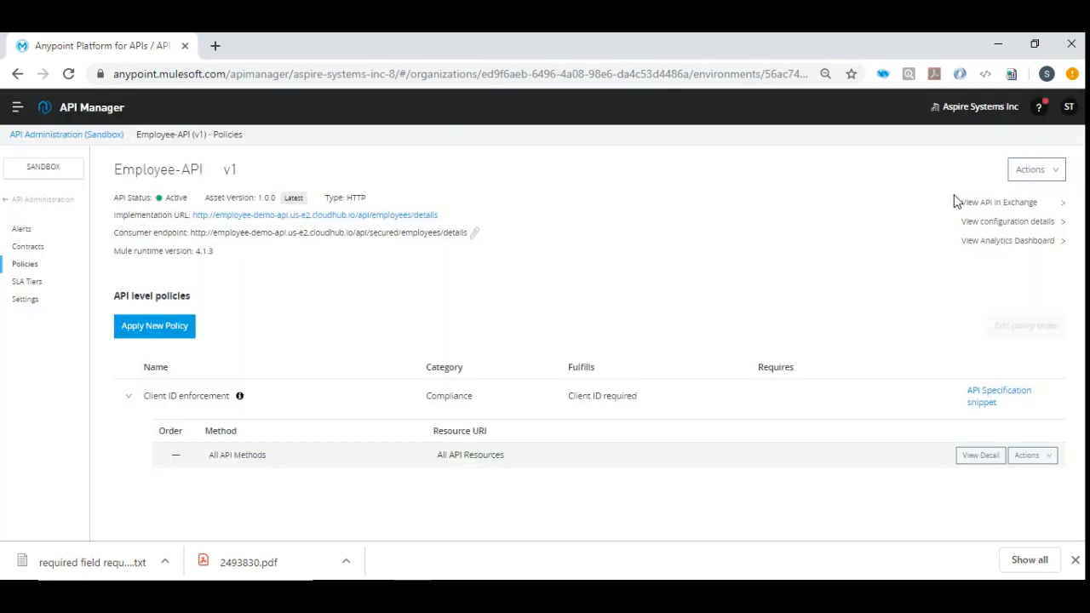
View Employee-API in Exchange, and open employee.raml from the project's api folder in a maximized editor in Anypoint Studio to examine its post method
{"action": "left_click", "coordinate": [990, 208]}
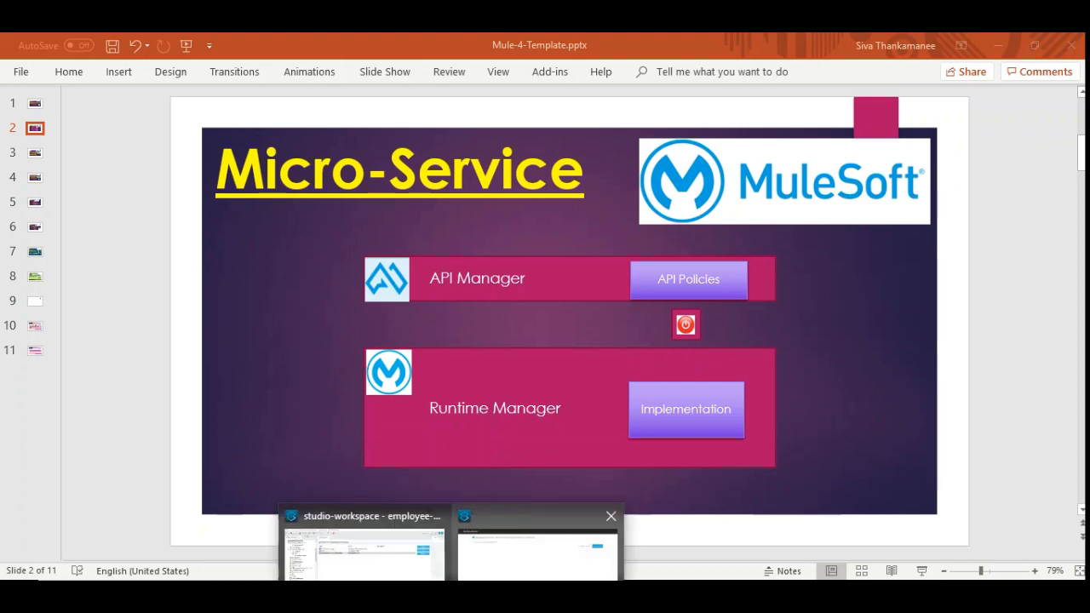
{"action": "left_click", "coordinate": [429, 572]}
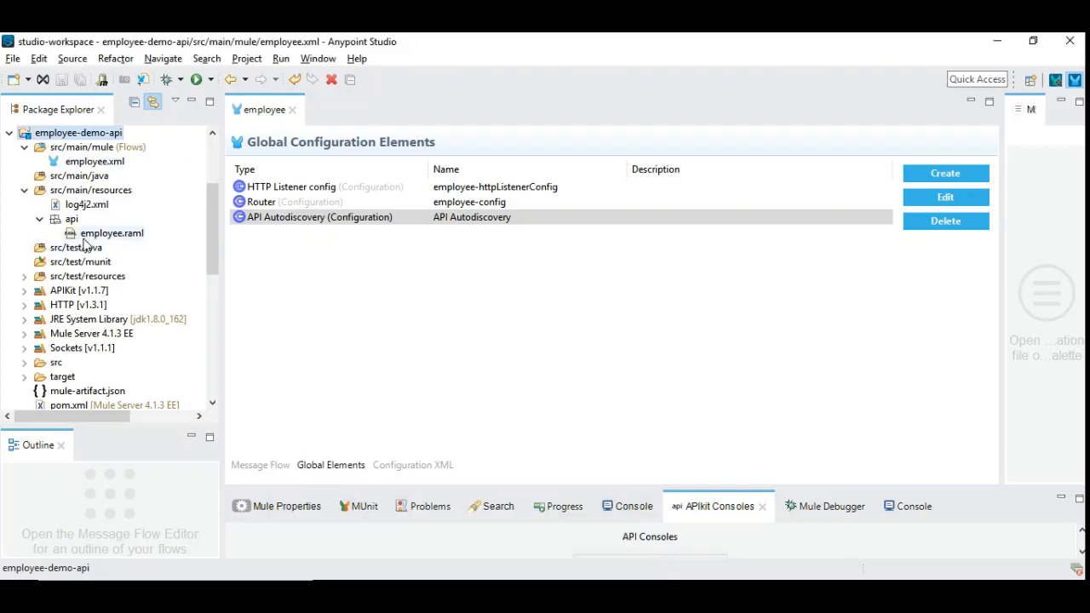
{"action": "double_click", "coordinate": [98, 233]}
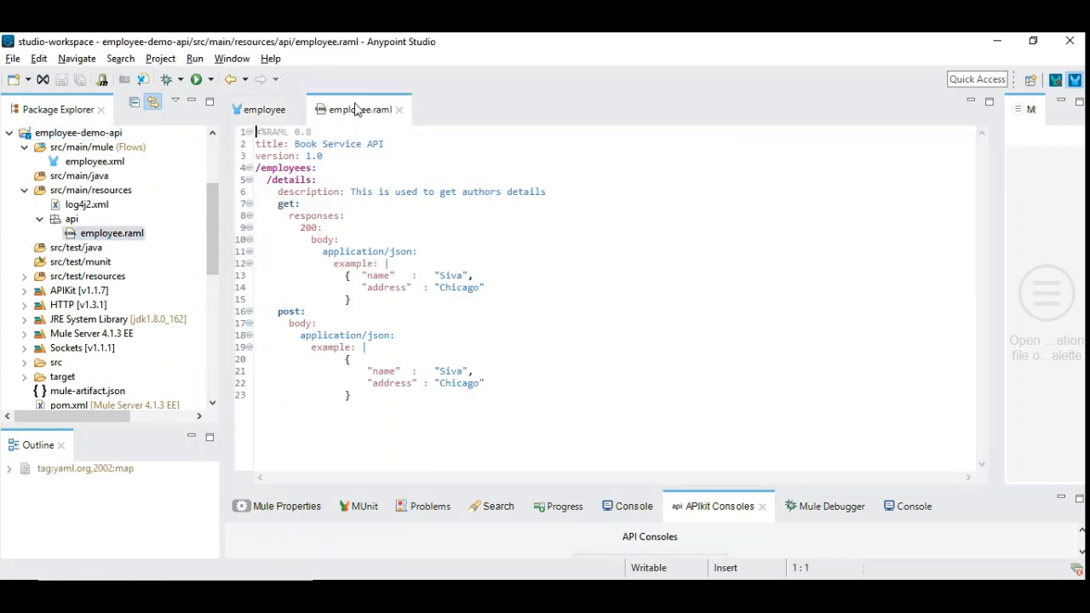
{"action": "double_click", "coordinate": [355, 109]}
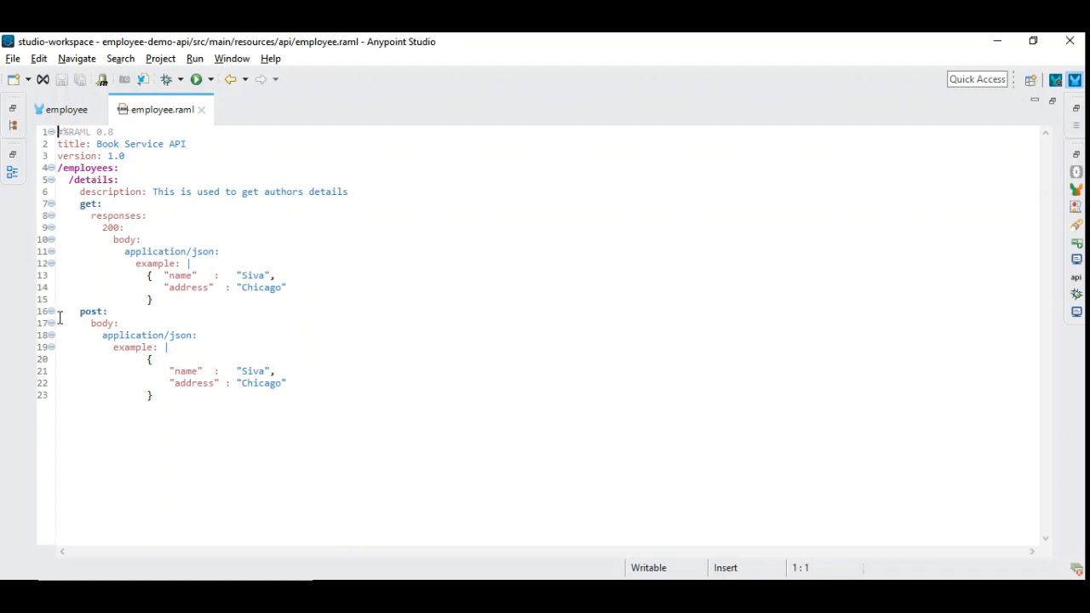
{"action": "double_click", "coordinate": [91, 314]}
{"action": "left_click", "coordinate": [103, 444]}
Return to the browser, switch from API Manager to Runtime Manager and open the settings of the employee-demo-api application
{"action": "key", "text": "alt+Tab"}
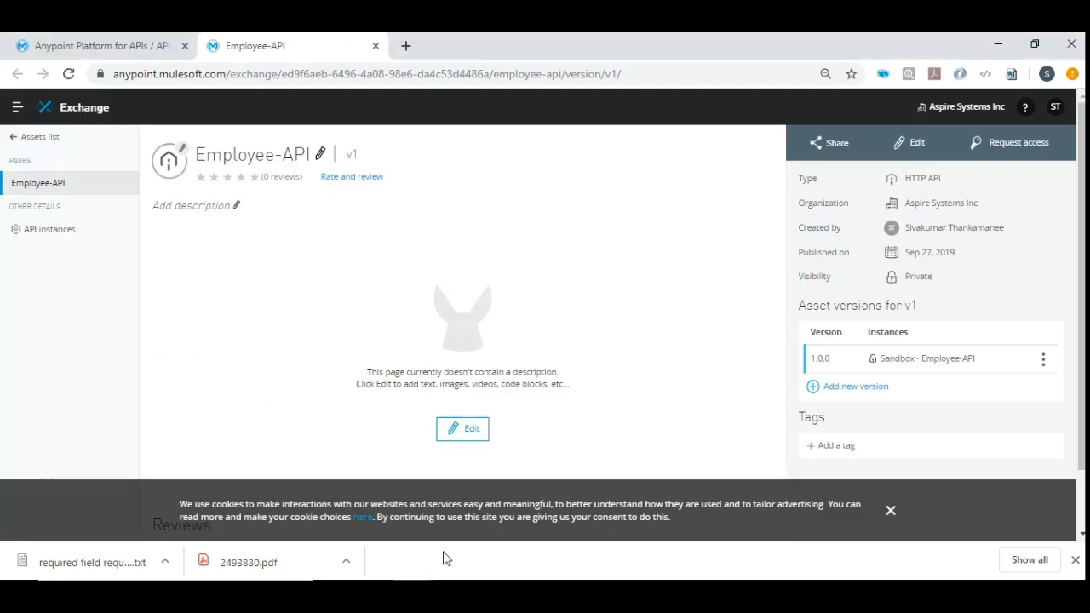
{"action": "left_click", "coordinate": [96, 47]}
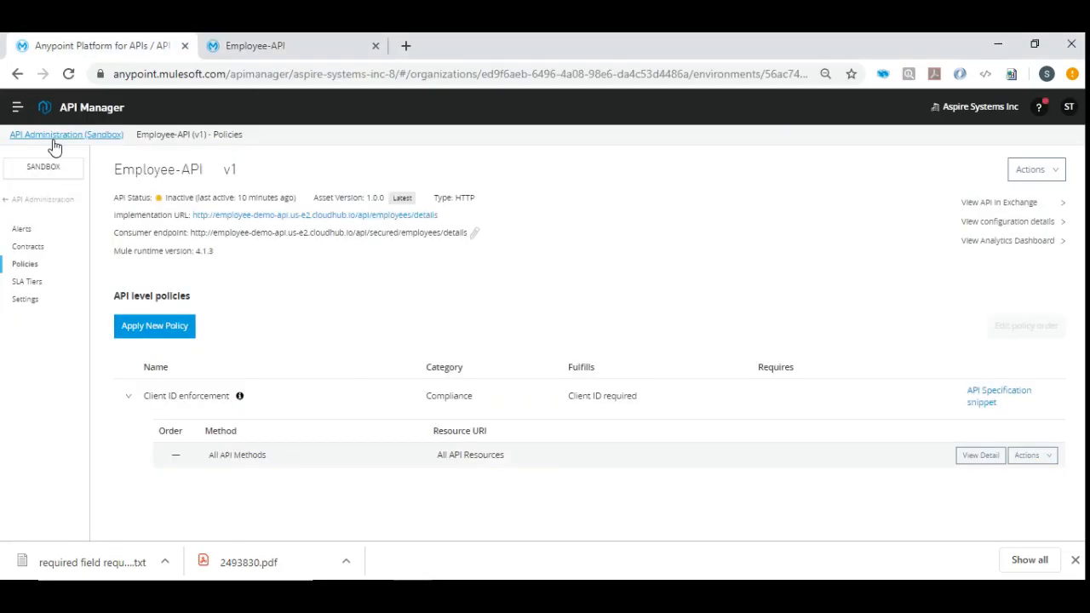
{"action": "left_click", "coordinate": [17, 107]}
{"action": "left_click", "coordinate": [93, 323]}
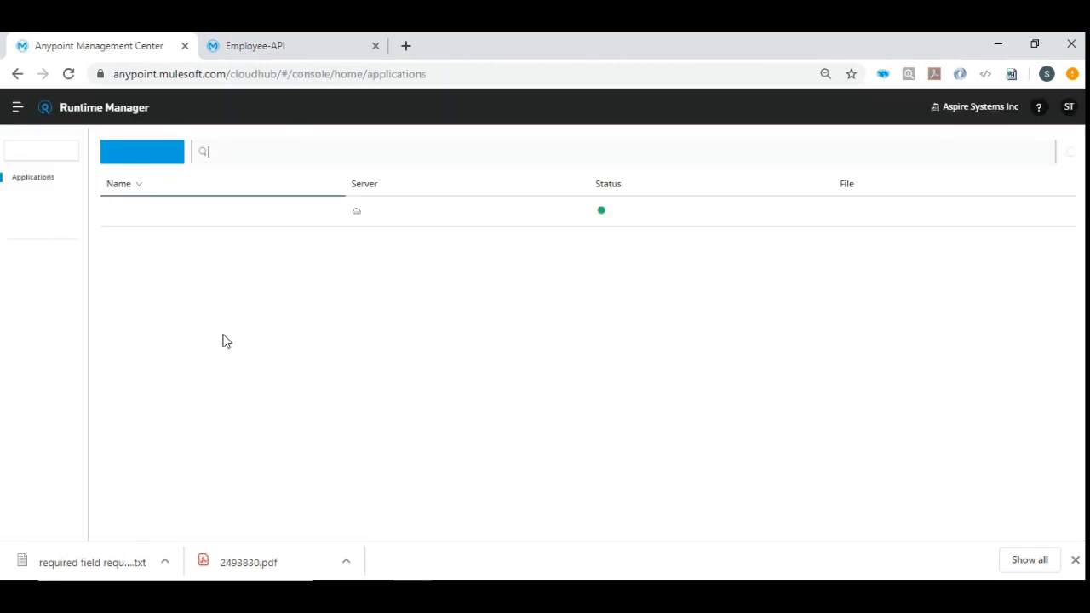
{"action": "left_click", "coordinate": [171, 217]}
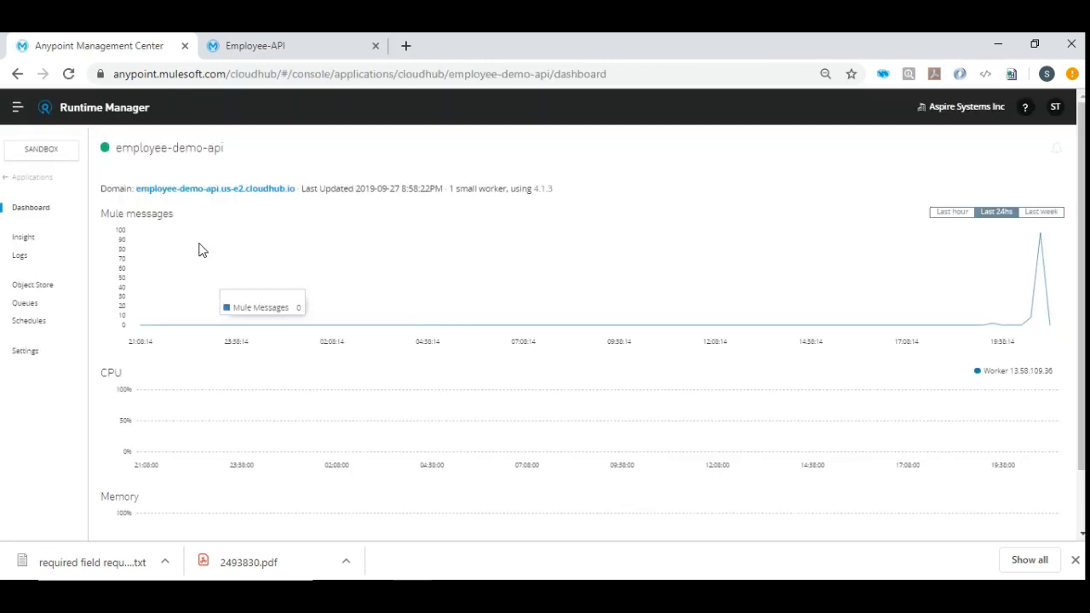
{"action": "left_click", "coordinate": [35, 354]}
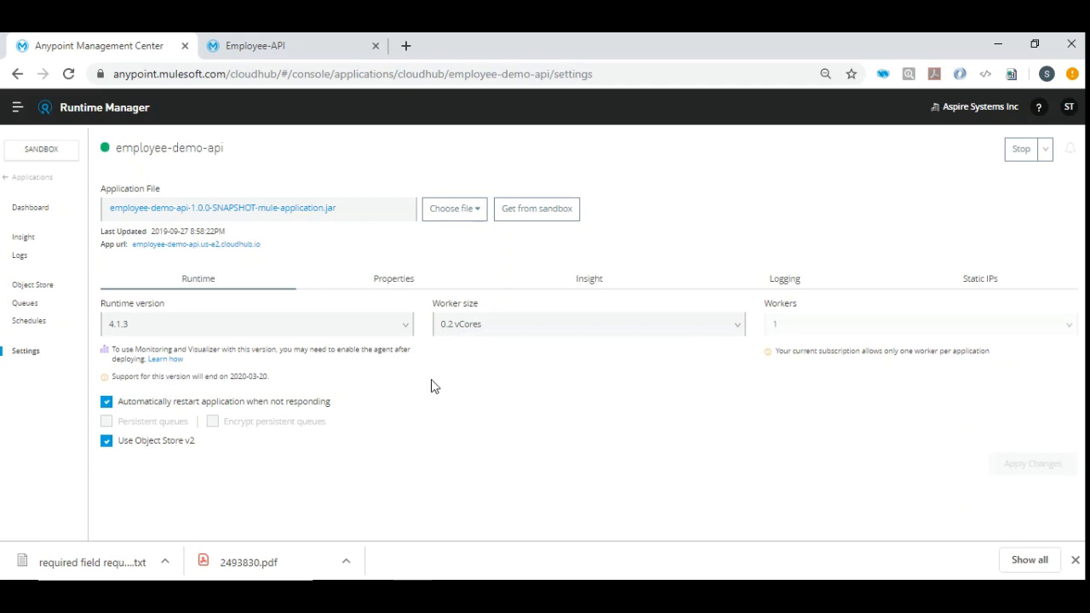
Compare employee.raml in Anypoint Studio with the employee-demo-api settings in the browser, and switch to the Micro-Service slide in PowerPoint
{"action": "key", "text": "alt+Tab"}
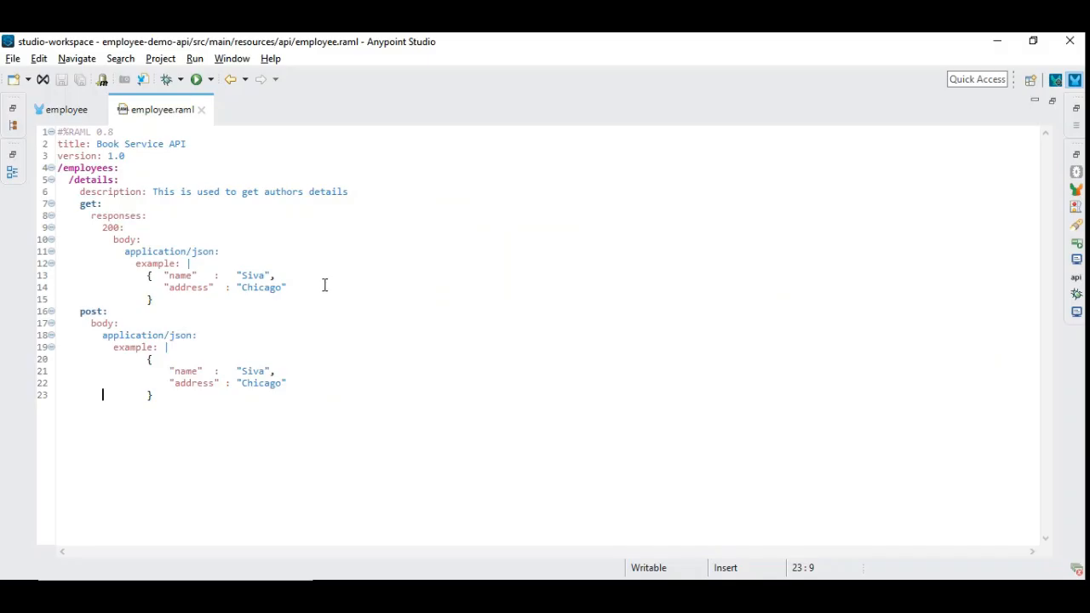
{"action": "key", "text": "alt+Tab"}
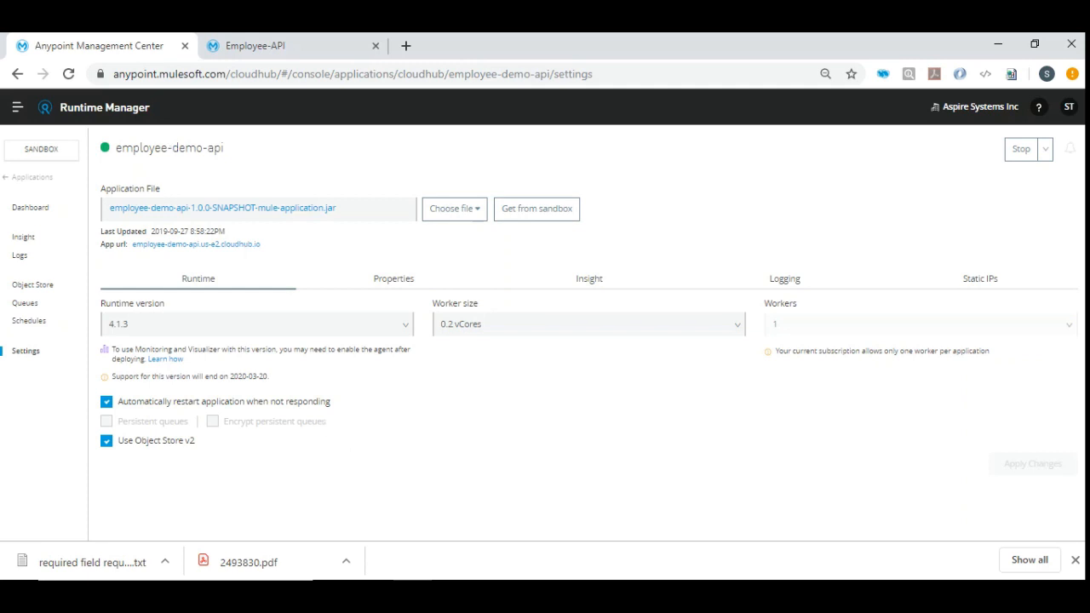
{"action": "mouse_move", "coordinate": [486, 554]}
{"action": "left_click", "coordinate": [324, 548]}
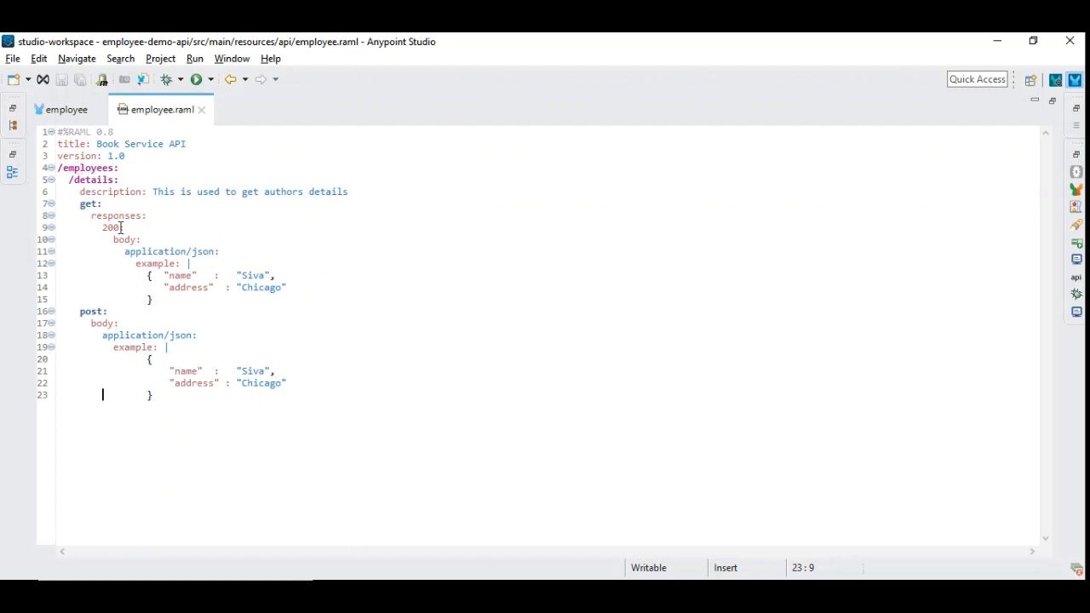
{"action": "left_click", "coordinate": [277, 593]}
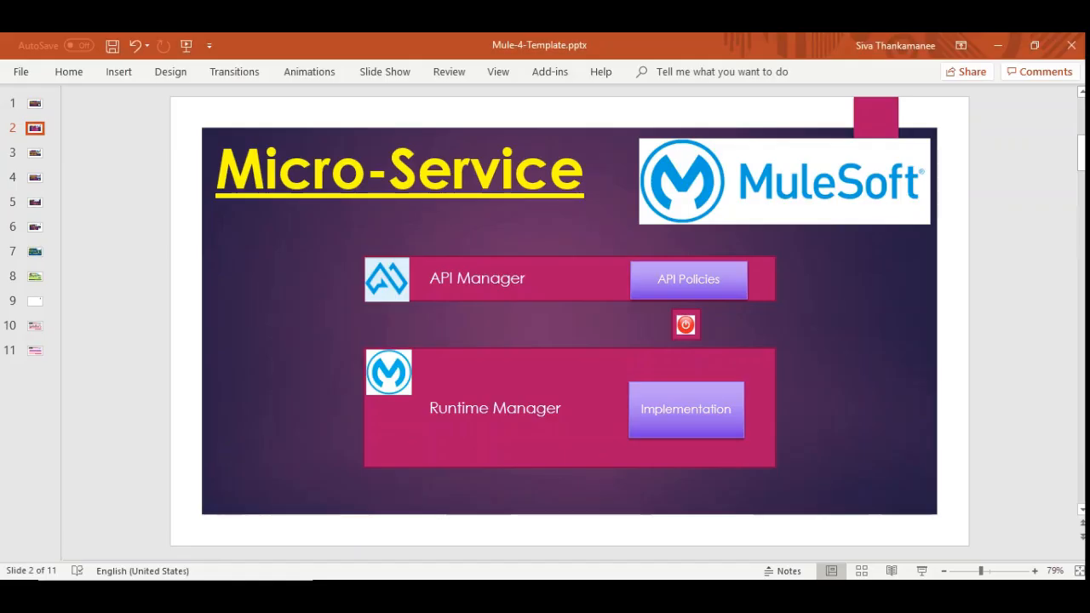